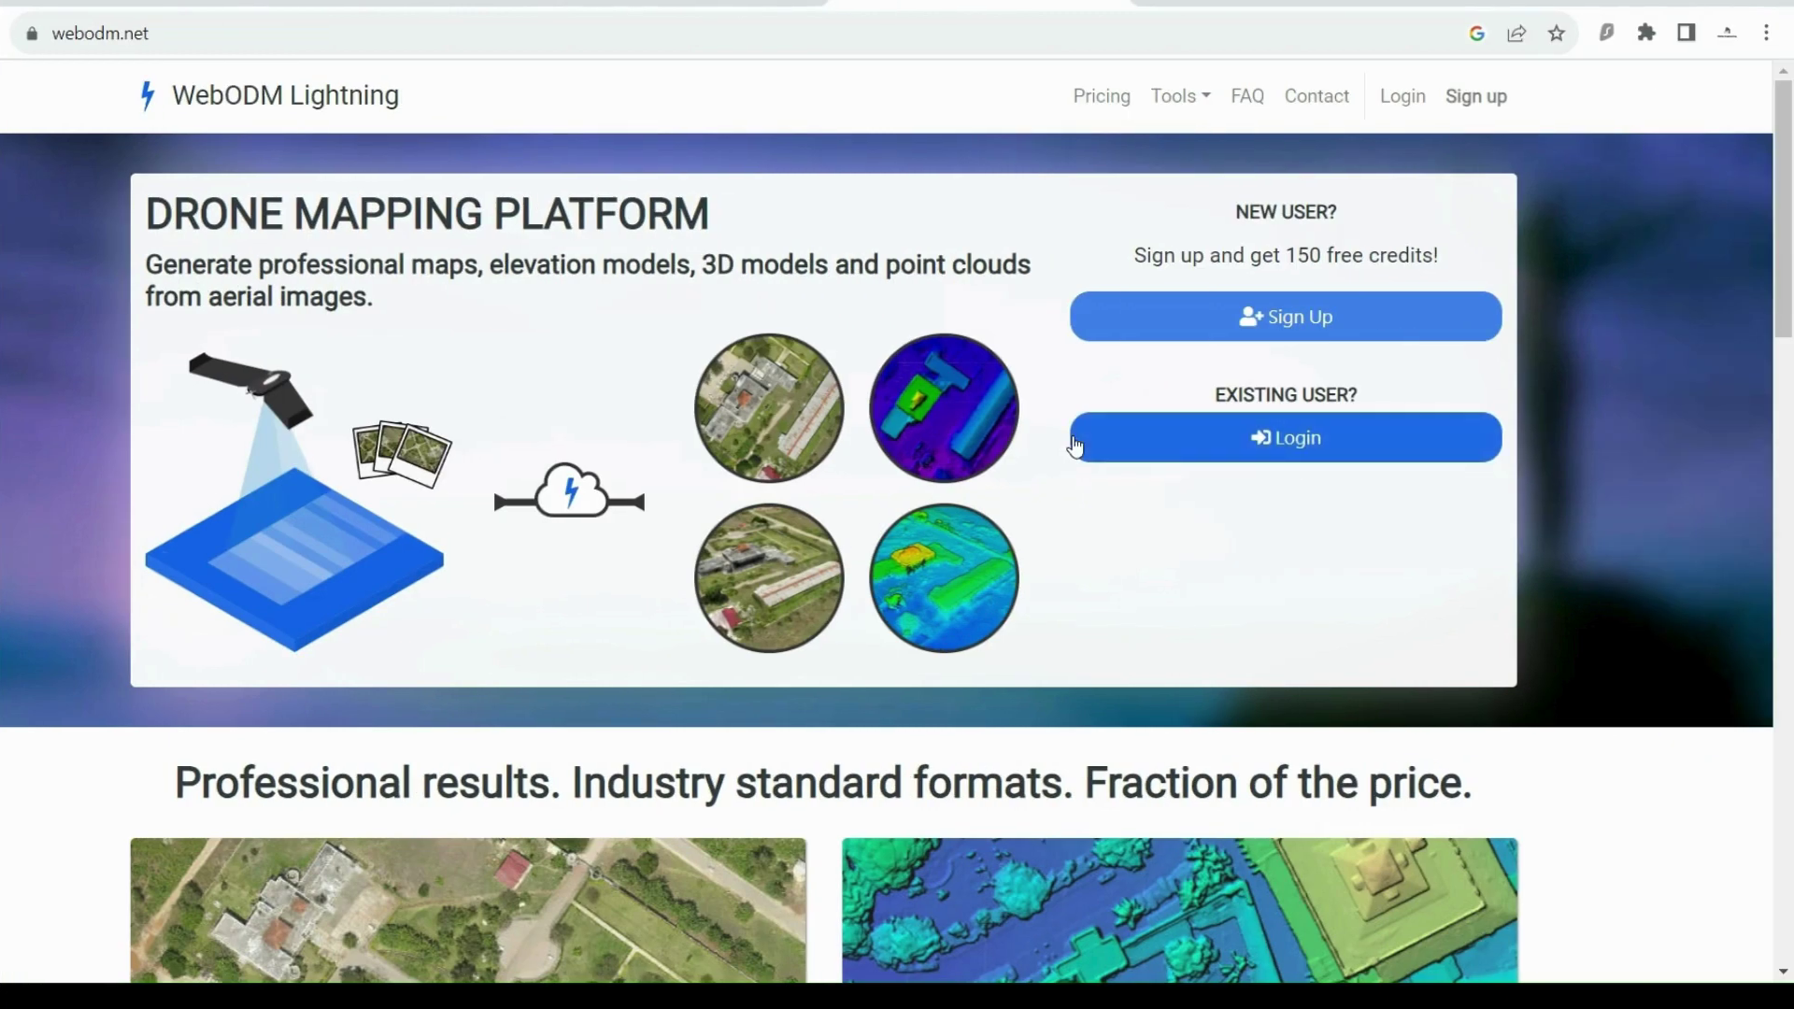
left_click_drag(402, 95, 160, 105)
left_click(266, 33)
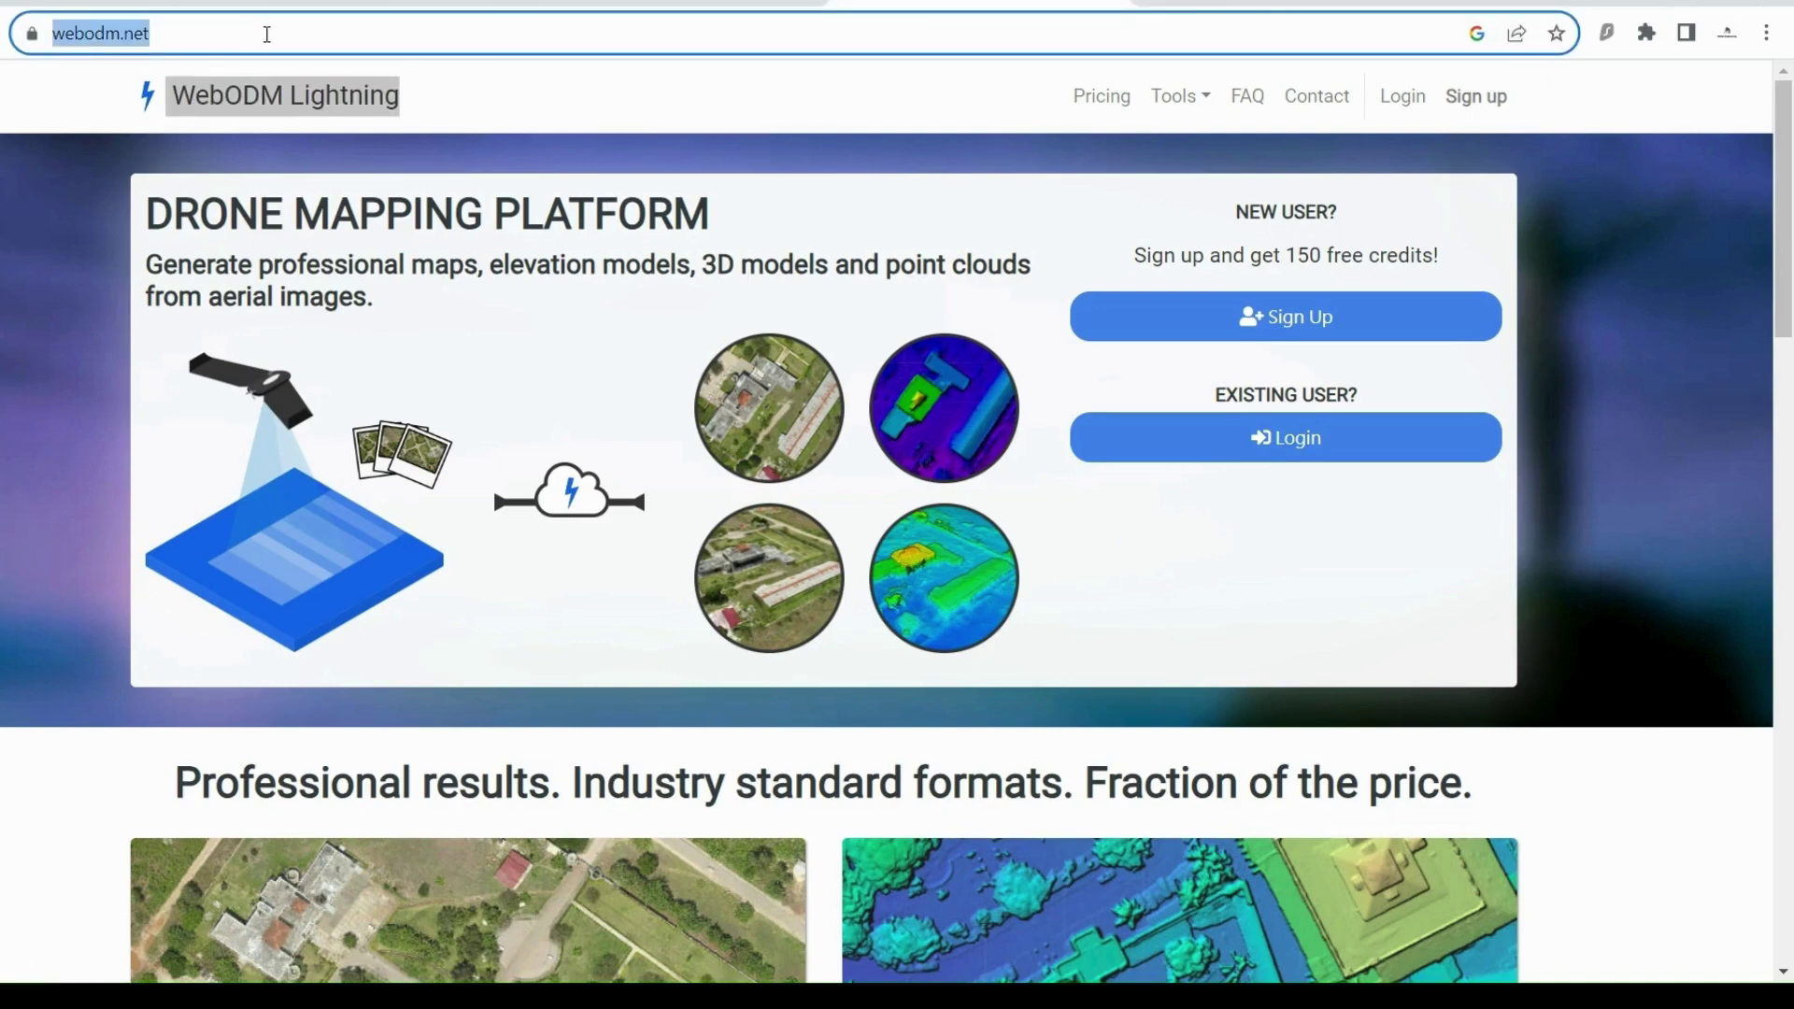
left_click(328, 37)
left_click_drag(359, 37, 36, 40)
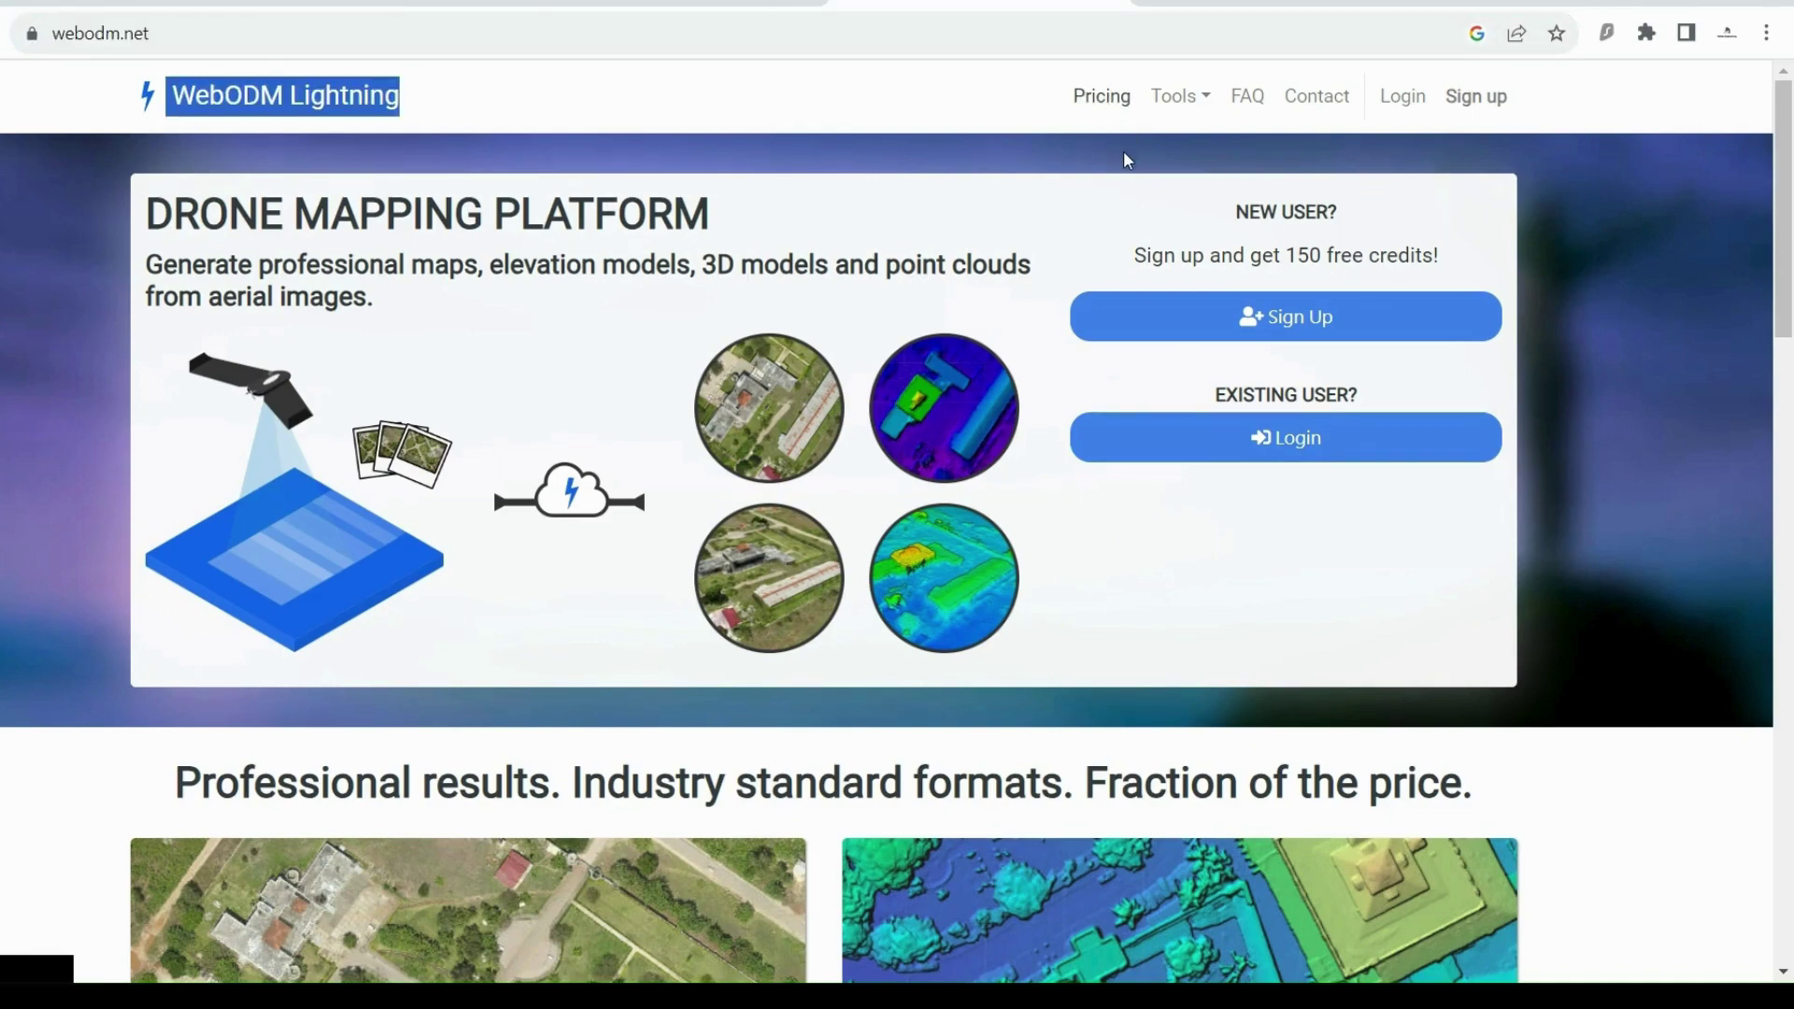
Step: Open the pricing page's Pay As You Go cost calculator and examine the required credits and the price table
left_click(1120, 113)
scroll(1143, 269, "down", 2)
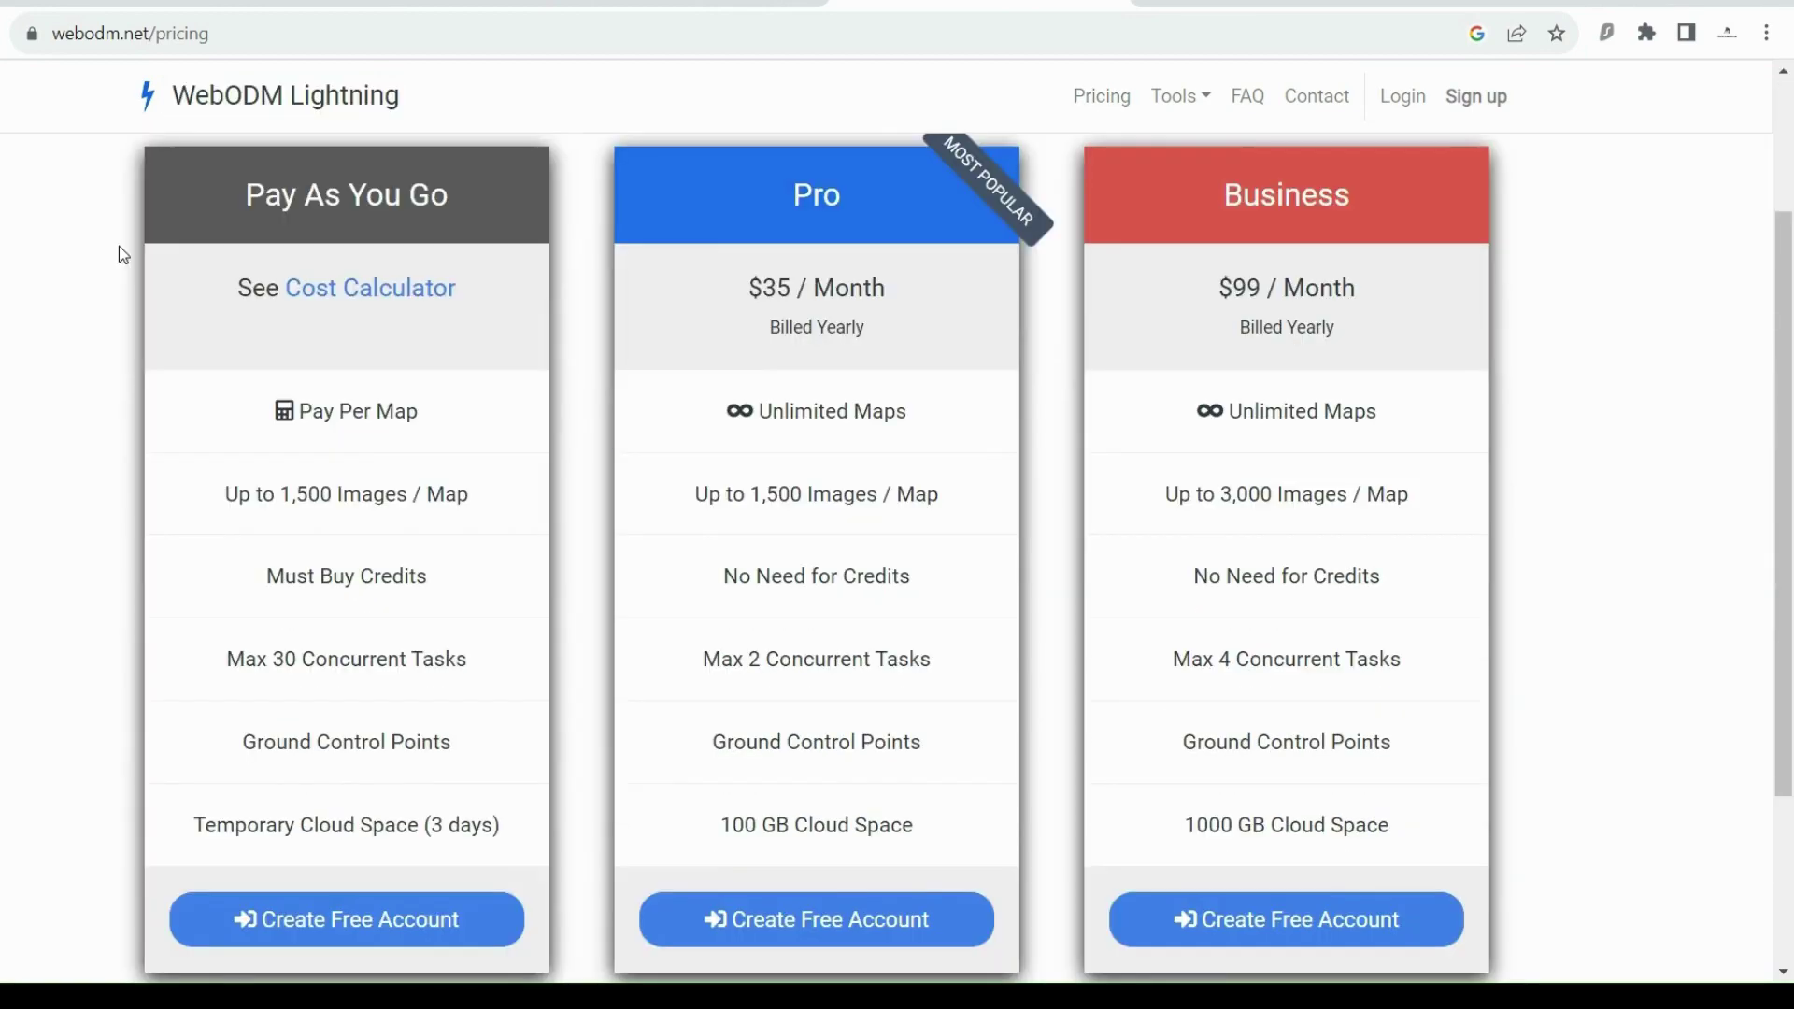
left_click(384, 311)
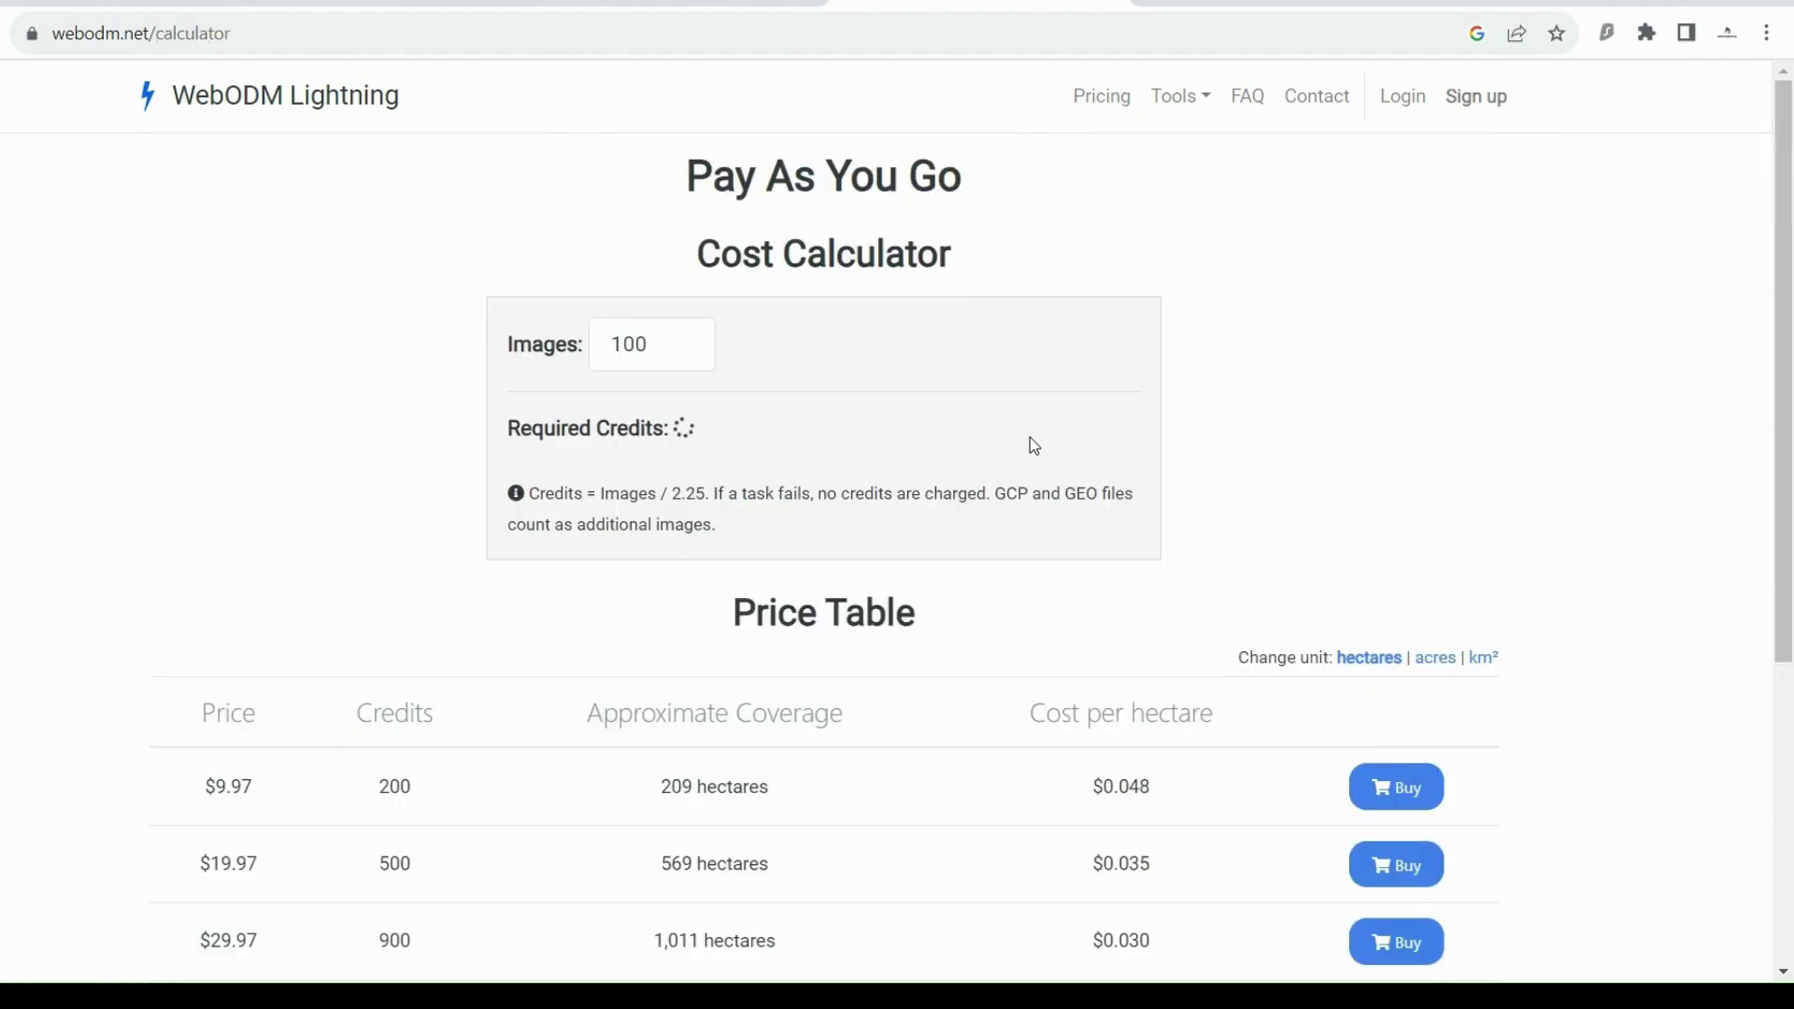
scroll(1165, 473, "down", 5)
scroll(1181, 508, "up", 5)
scroll(1173, 541, "down", 2)
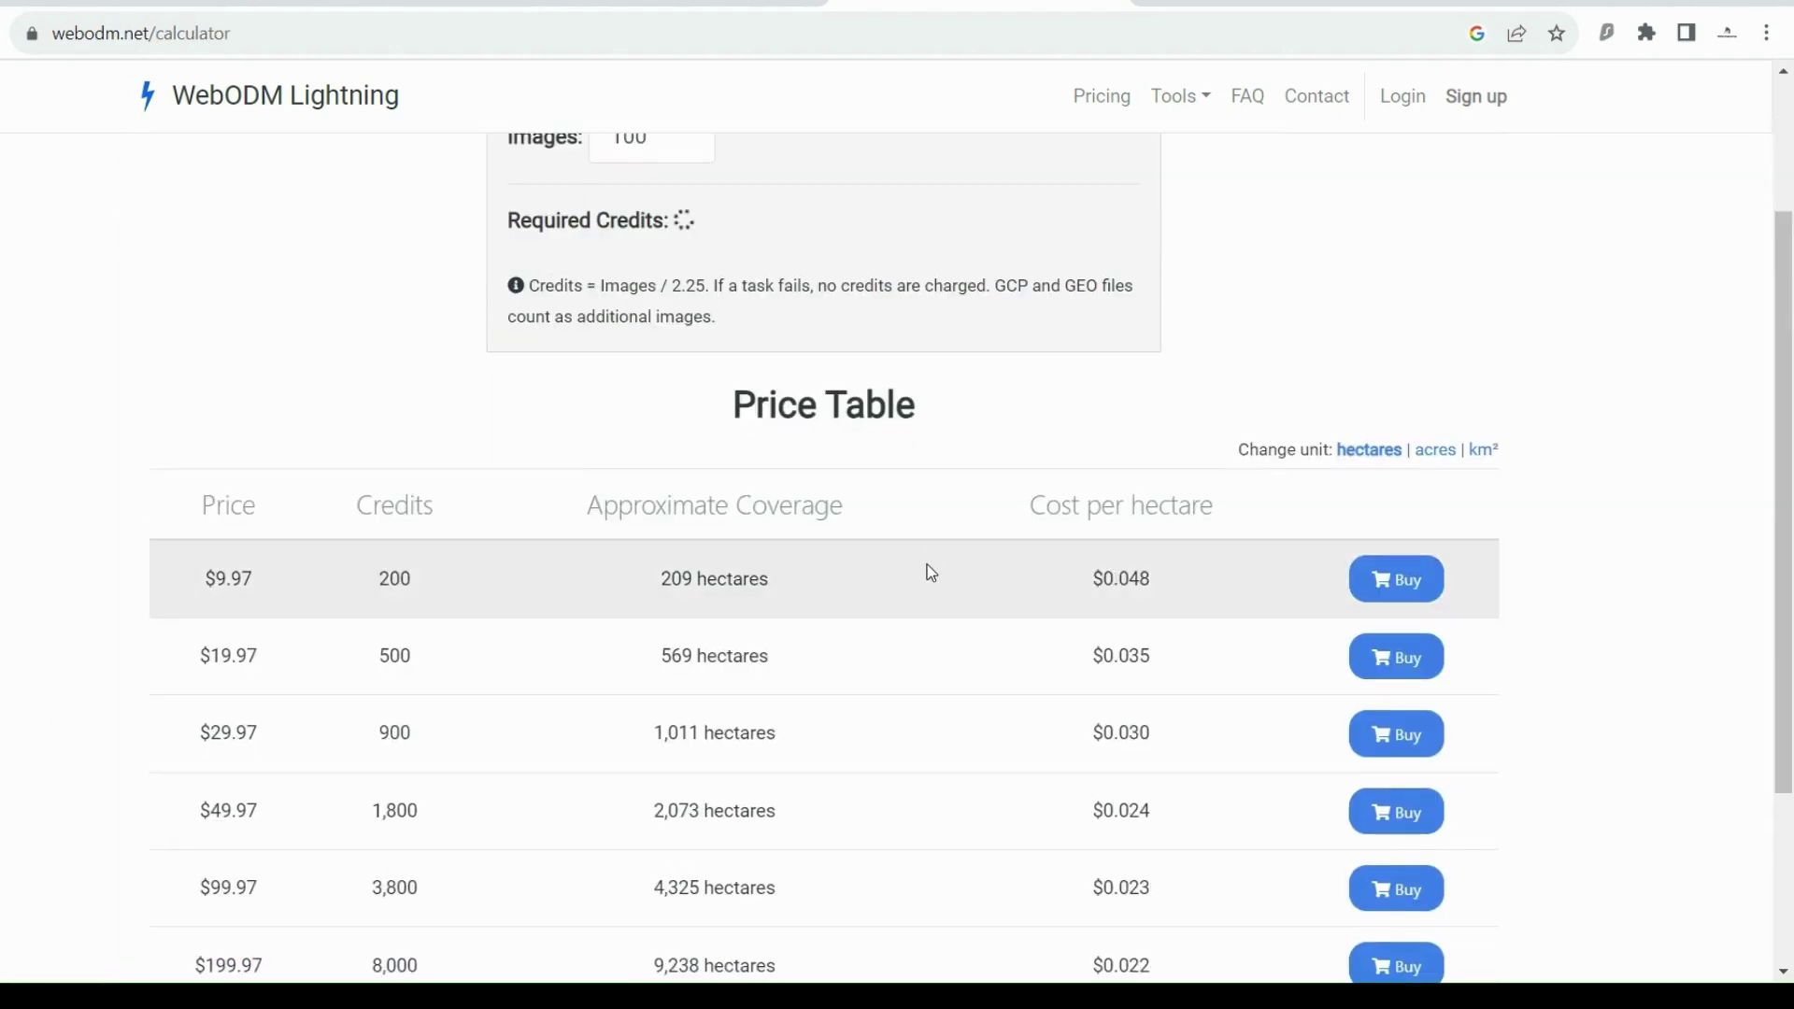
scroll(1074, 556, "down", 2)
scroll(1165, 657, "up", 4)
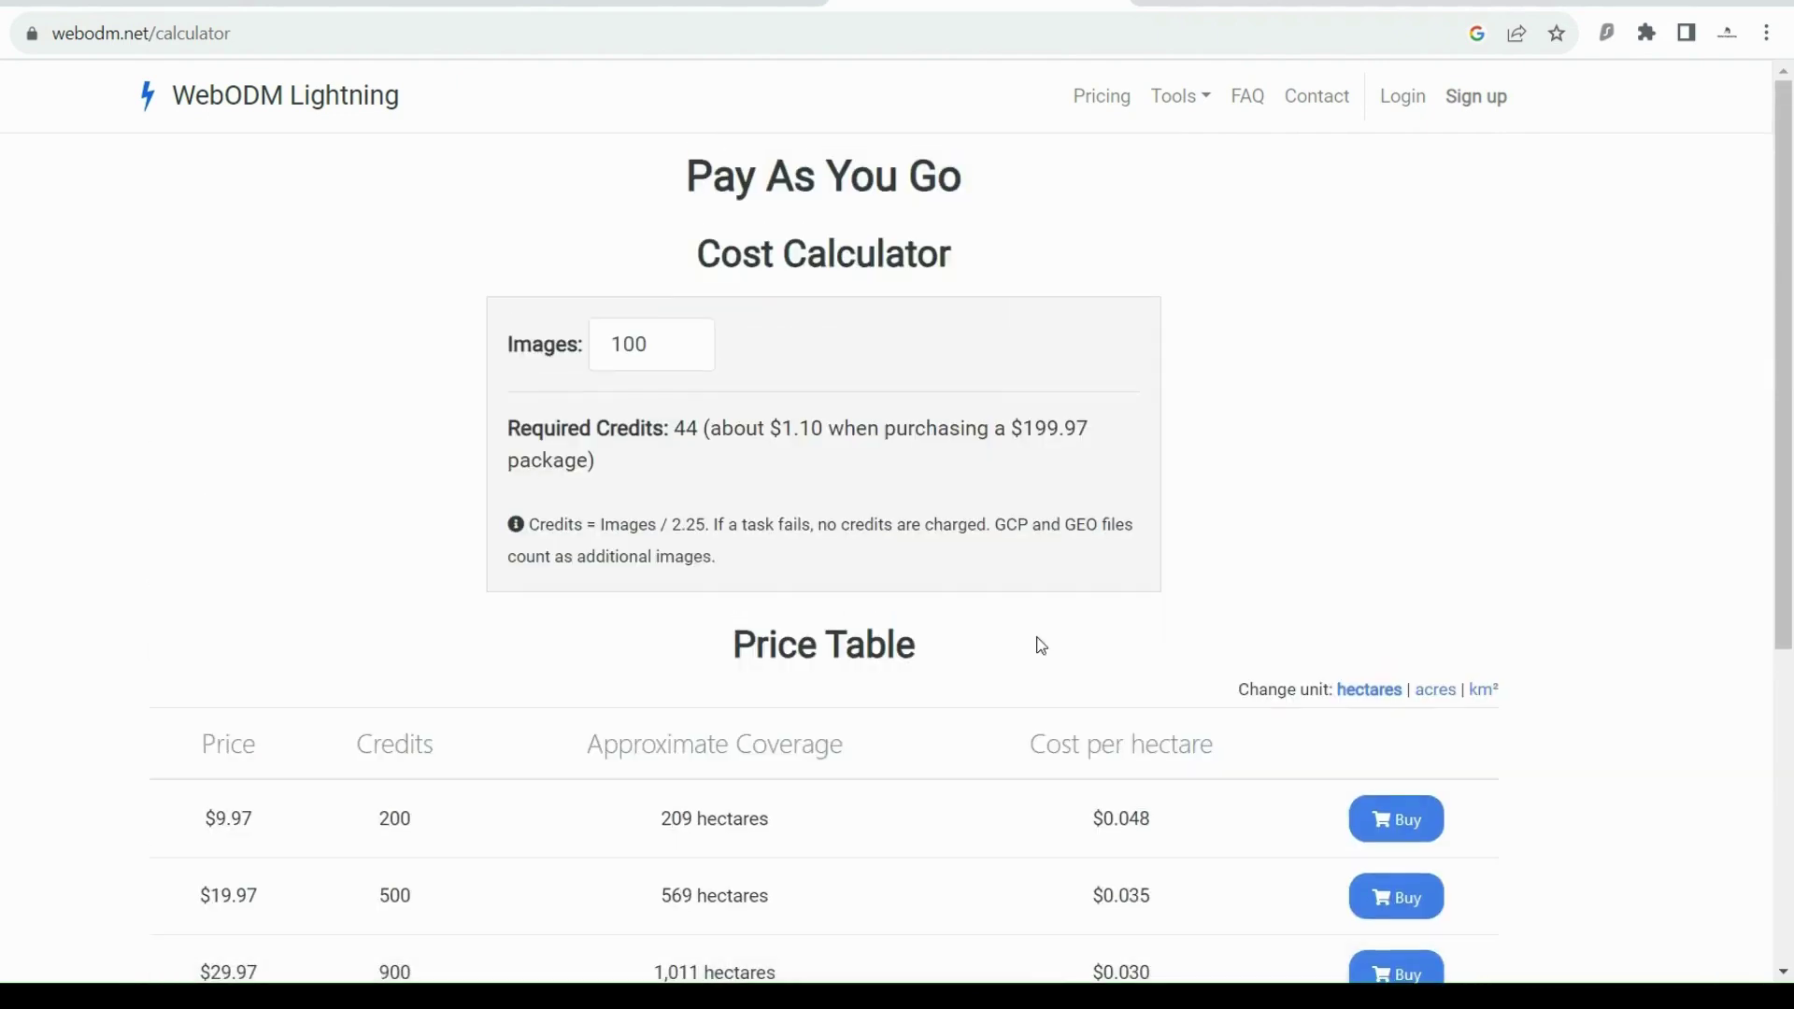
Step: Return to the pricing plans and compare the Pro plan's price under yearly and monthly billing
key("alt+Left")
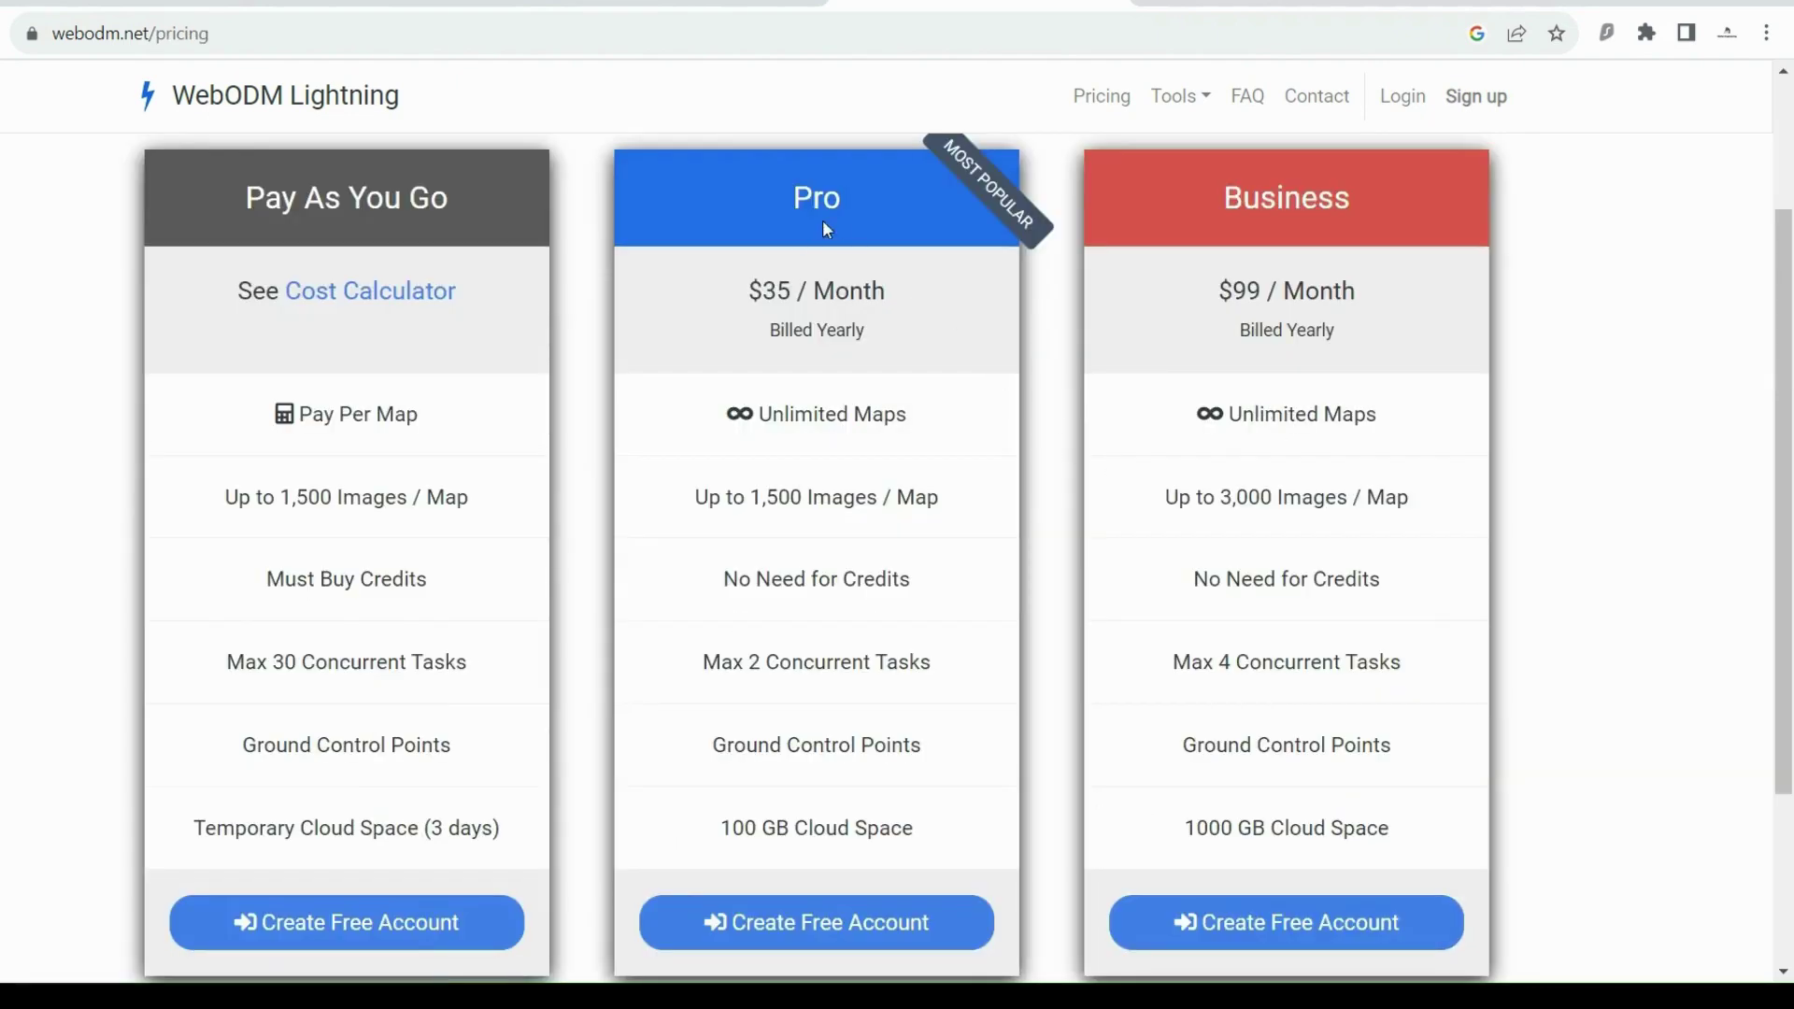
scroll(949, 329, "up", 2)
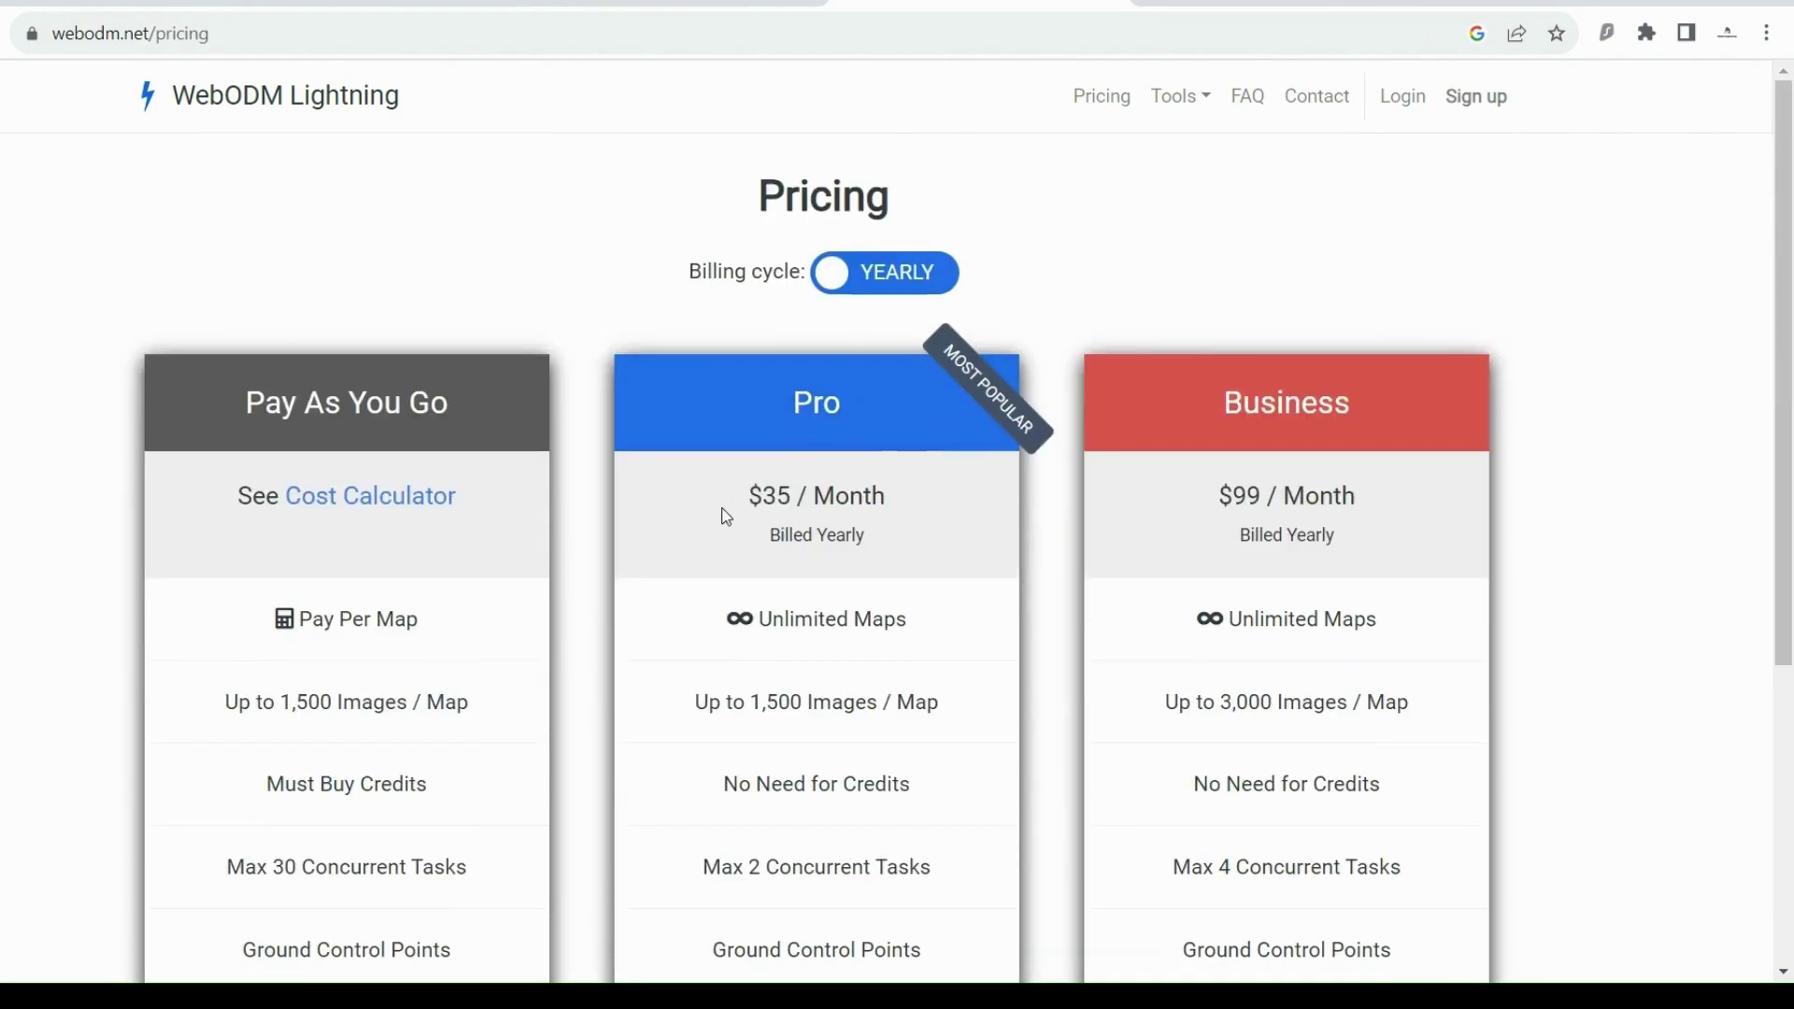
left_click_drag(727, 517, 916, 496)
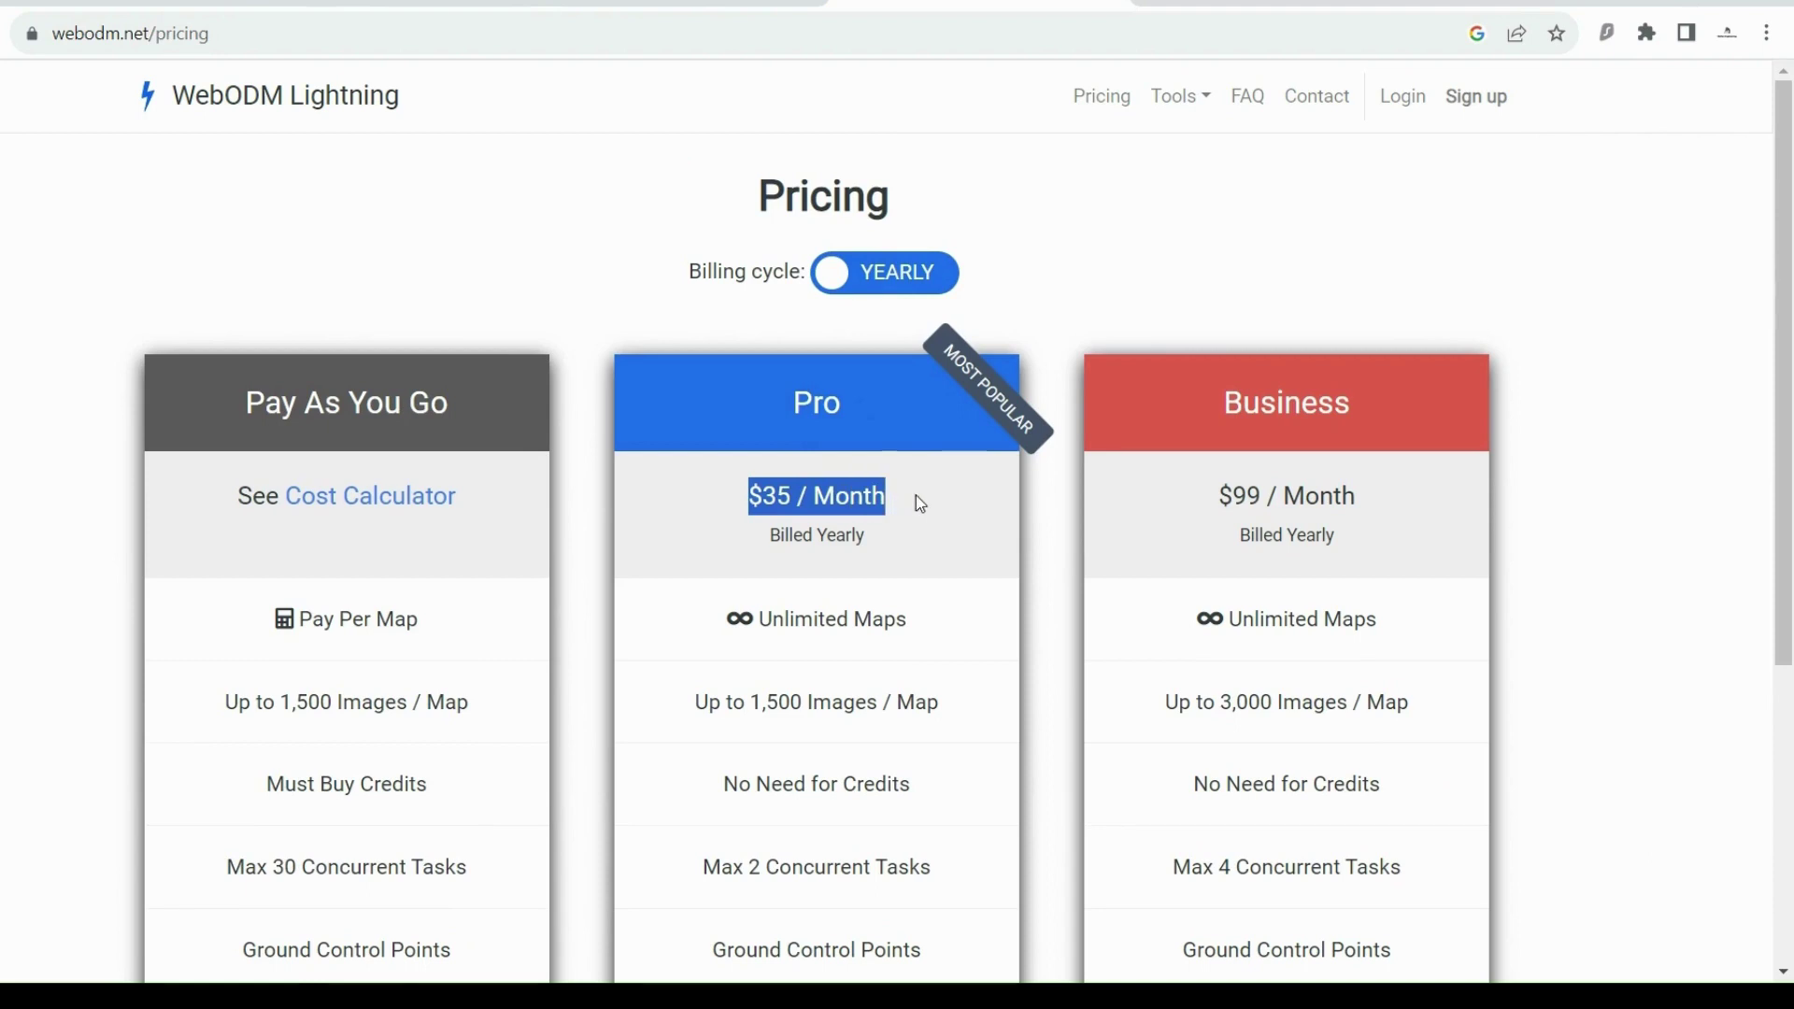
left_click(931, 282)
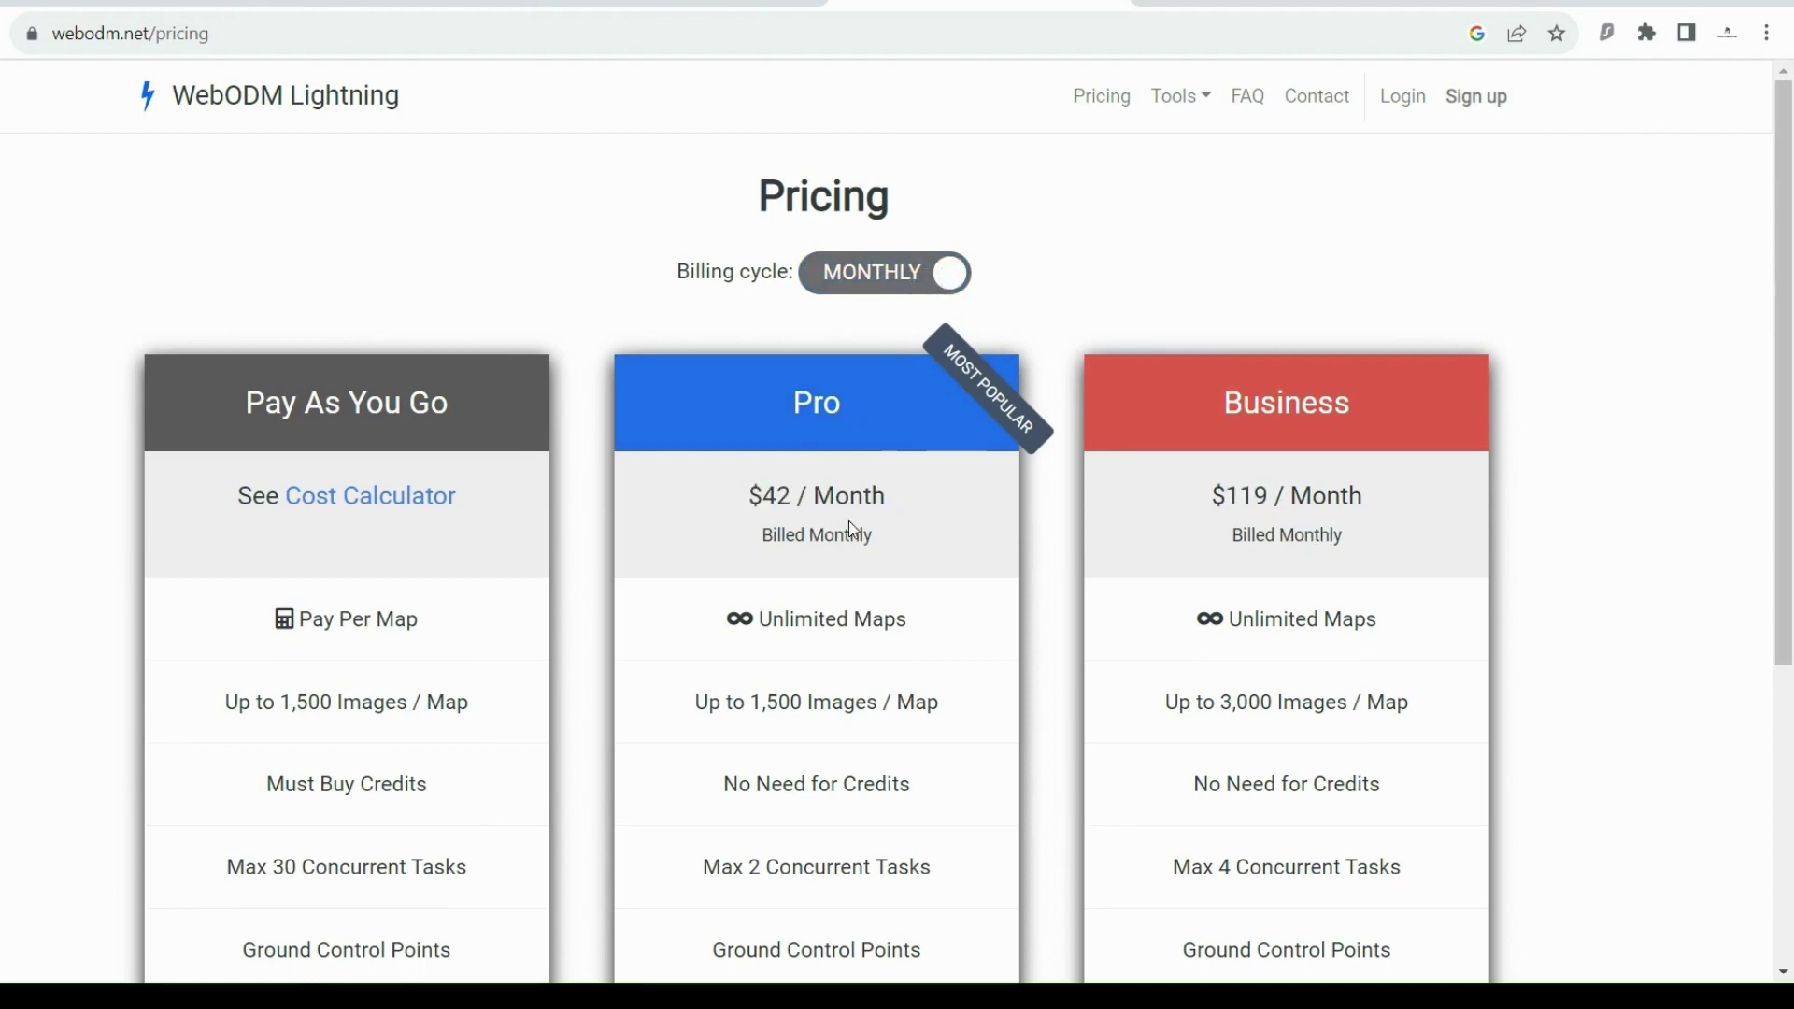
left_click_drag(730, 497, 886, 488)
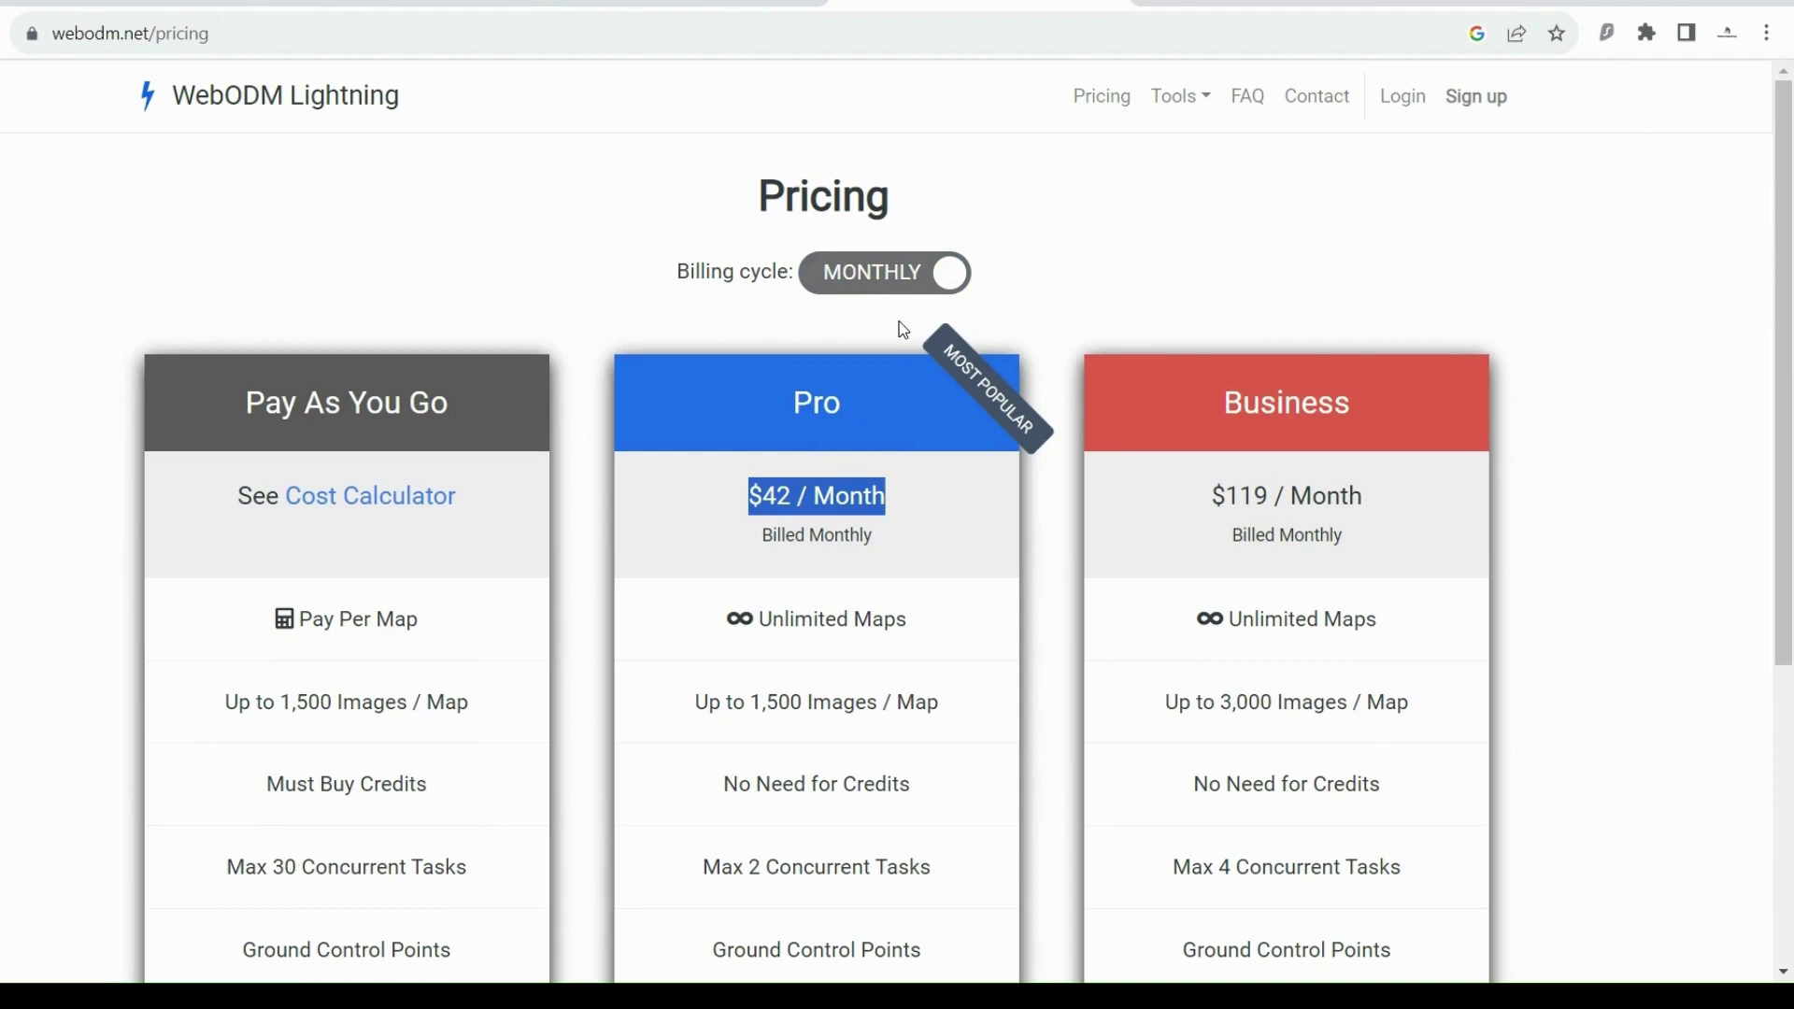
left_click(845, 278)
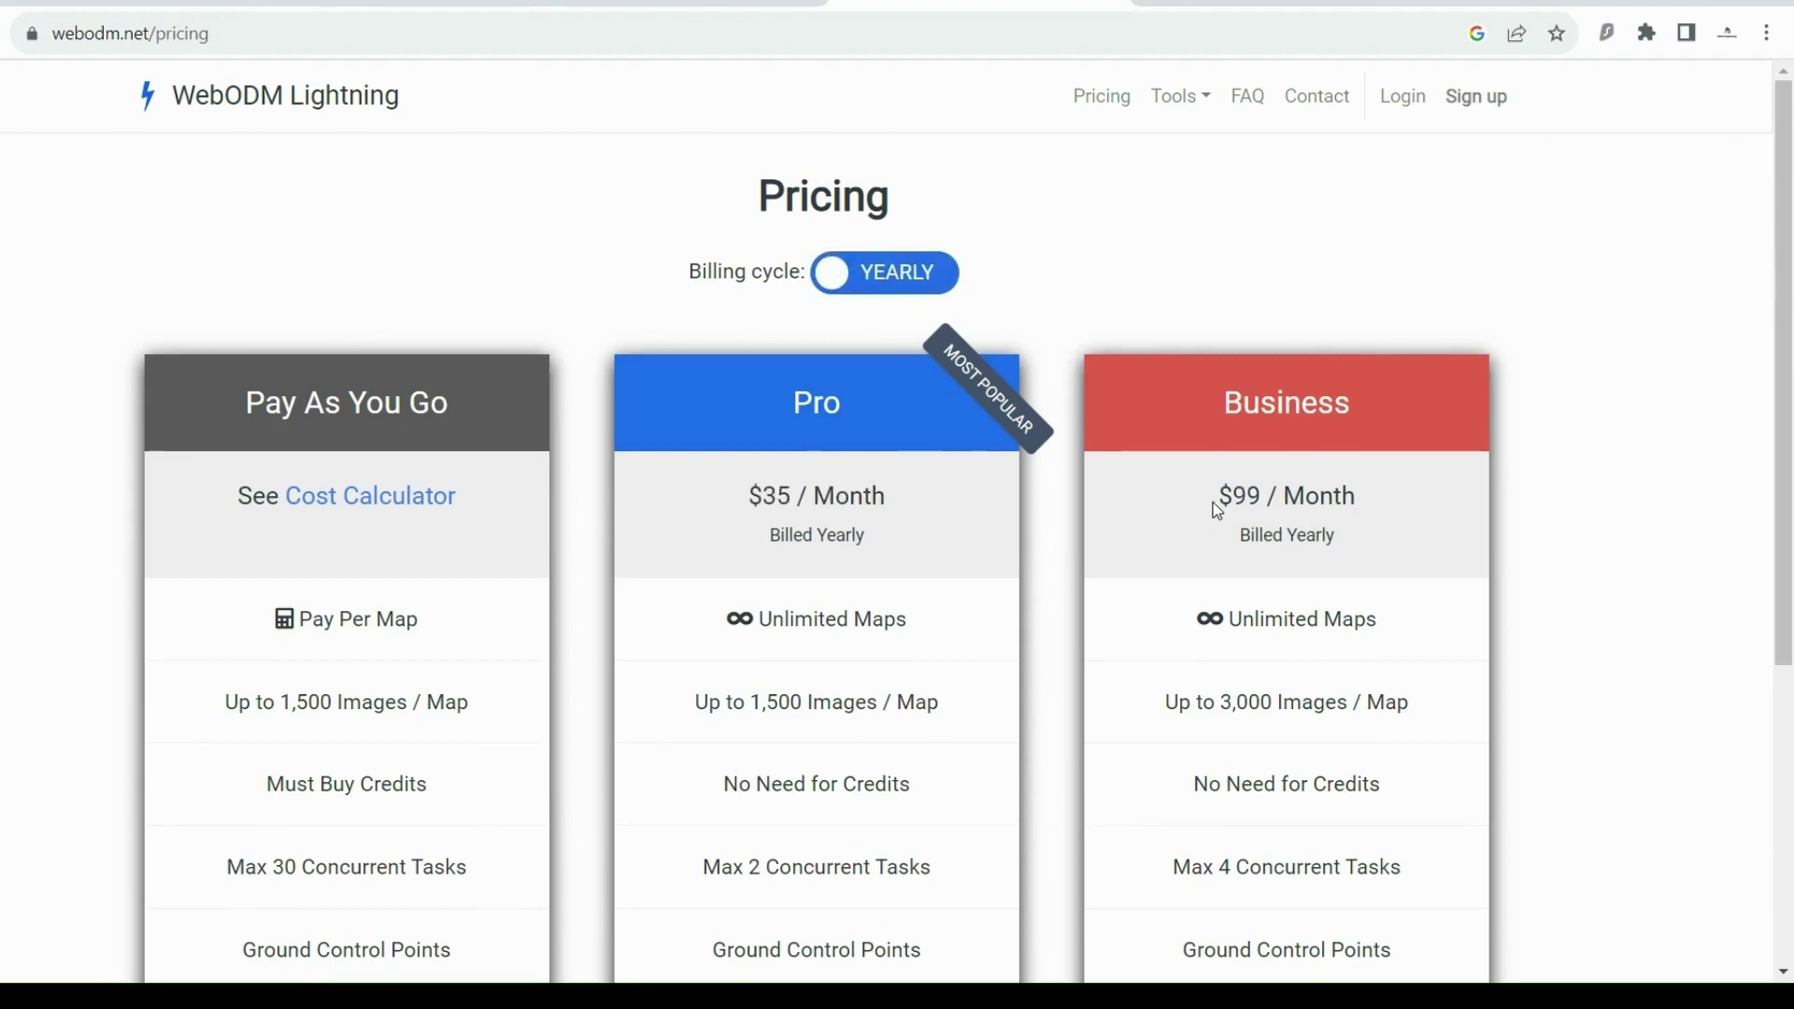
Step: Examine the Business plan's image limit and compare its price under yearly and monthly billing
left_click_drag(1218, 511, 1322, 491)
scroll(1240, 622, "down", 2)
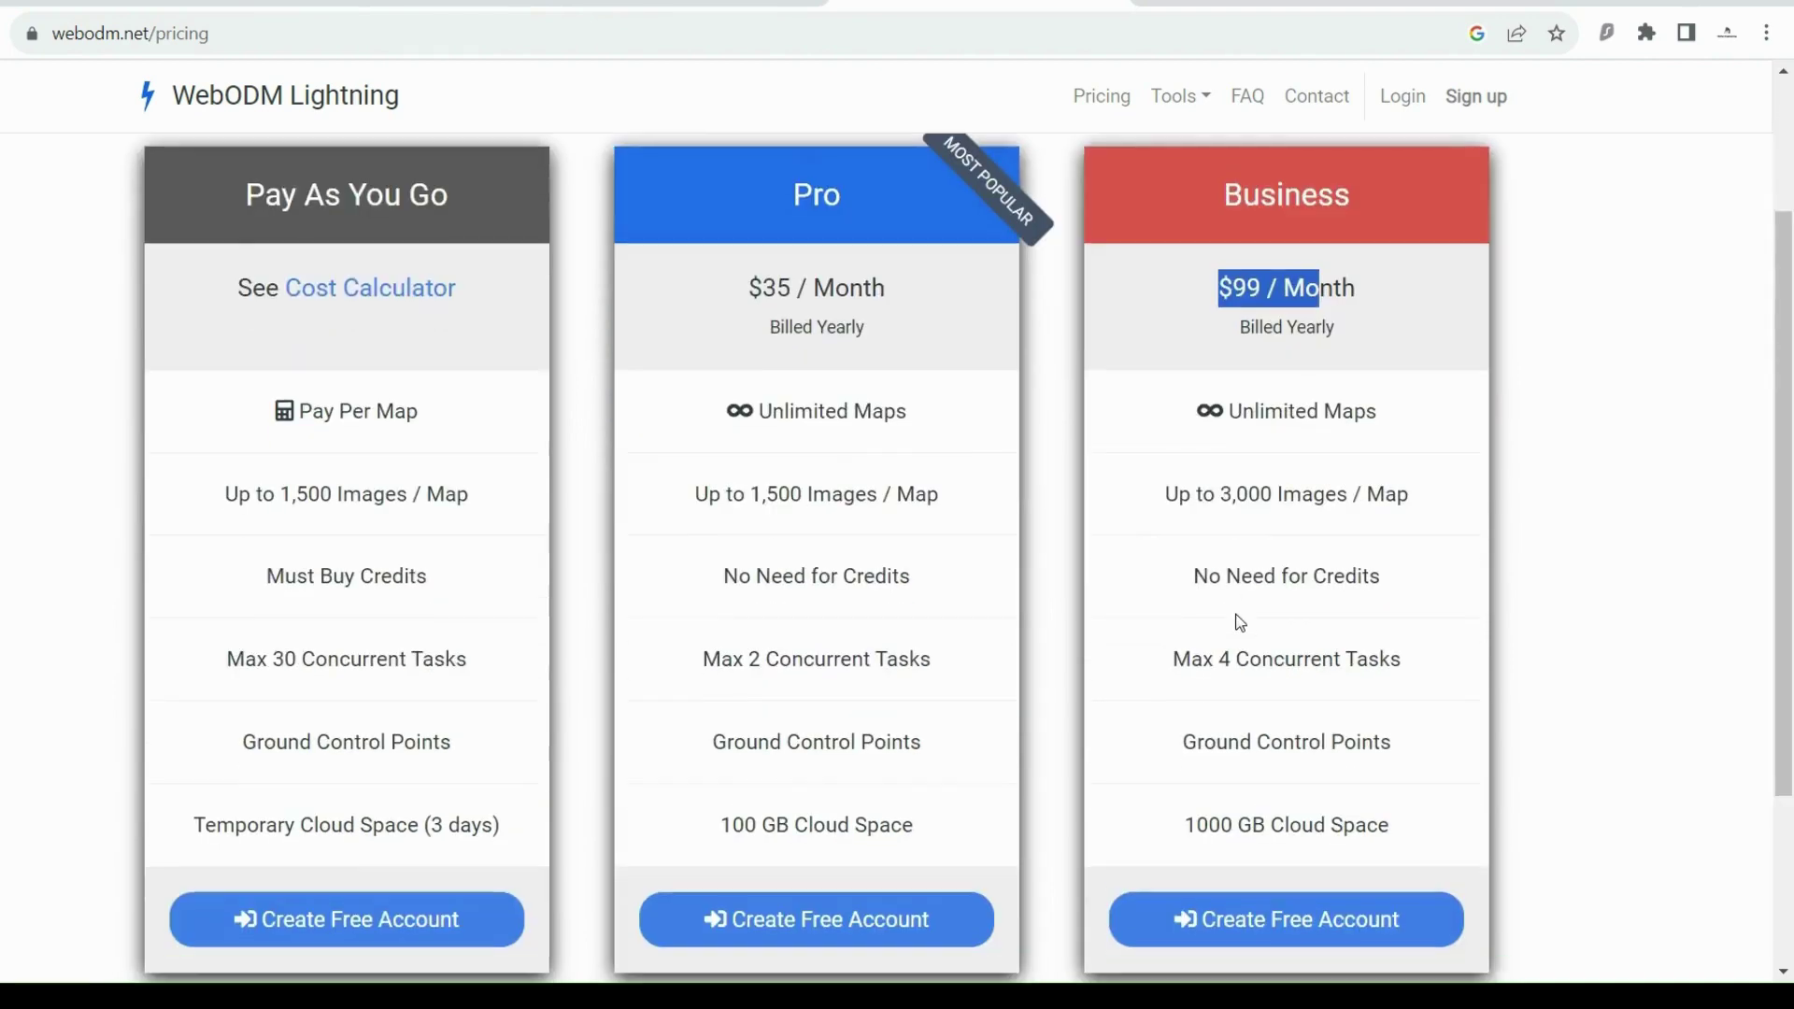
left_click_drag(1161, 502, 1444, 494)
scroll(1338, 485, "up", 2)
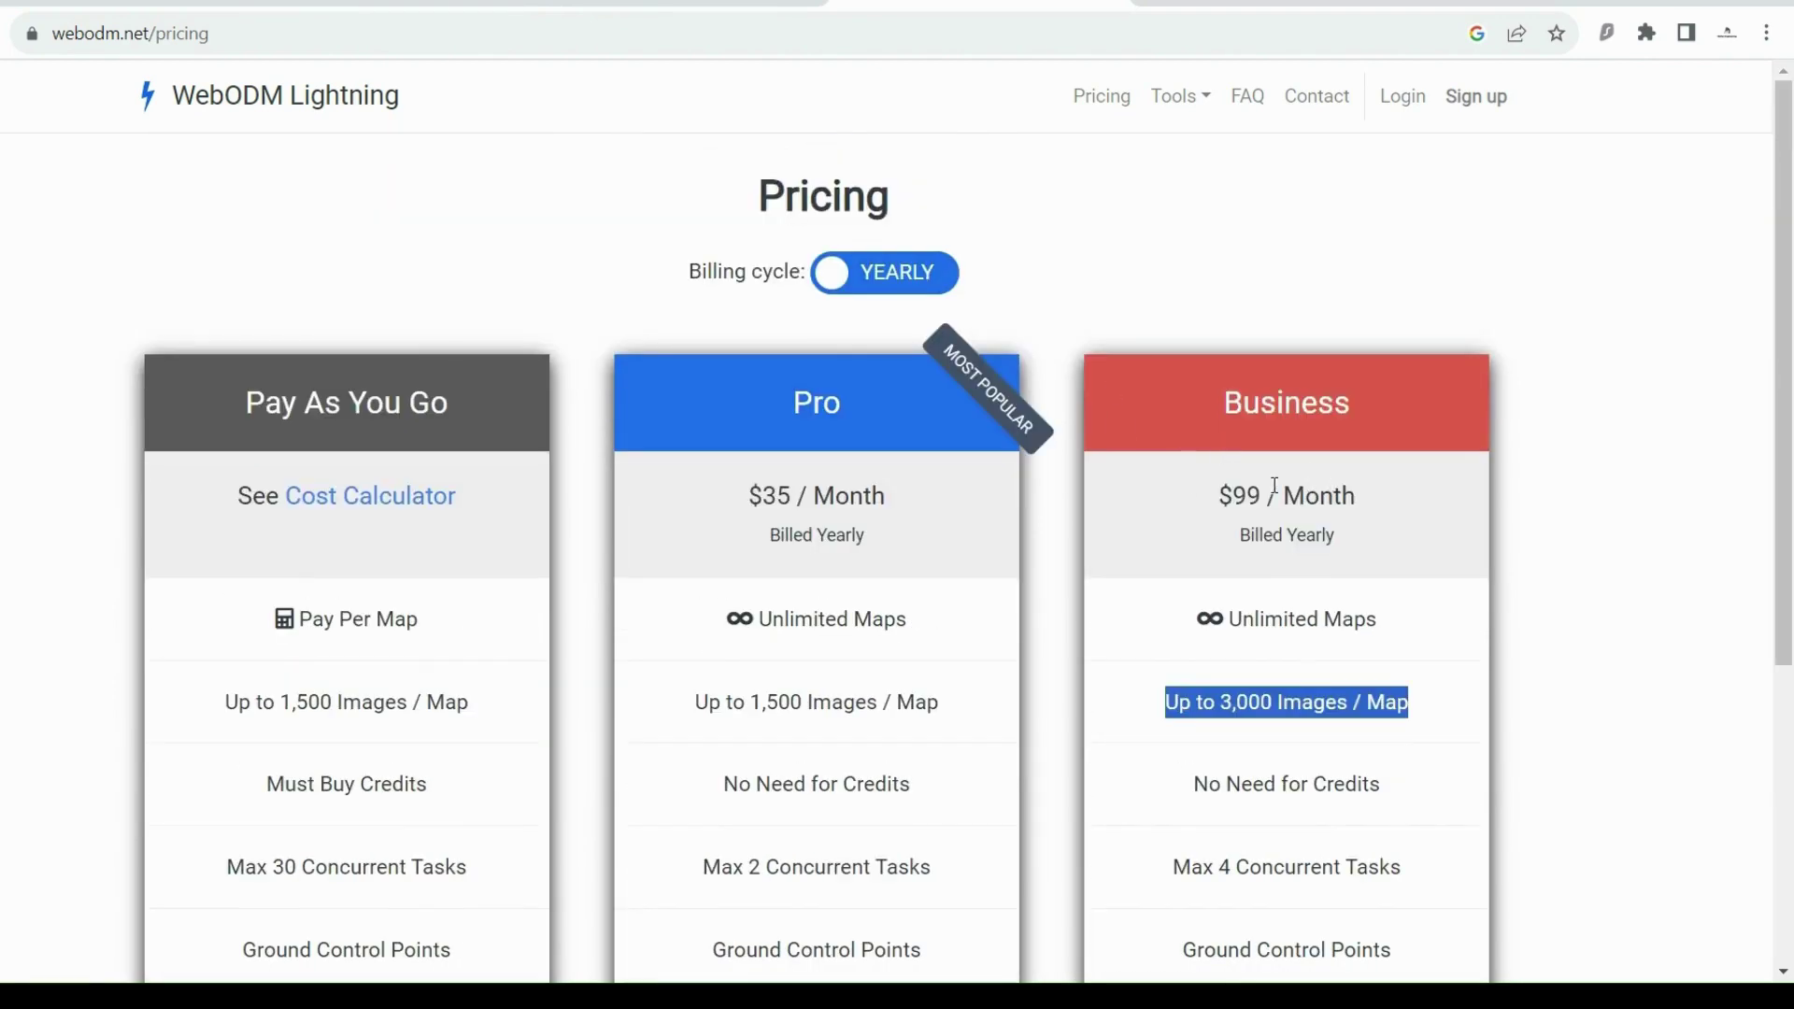
left_click_drag(1203, 499, 1385, 503)
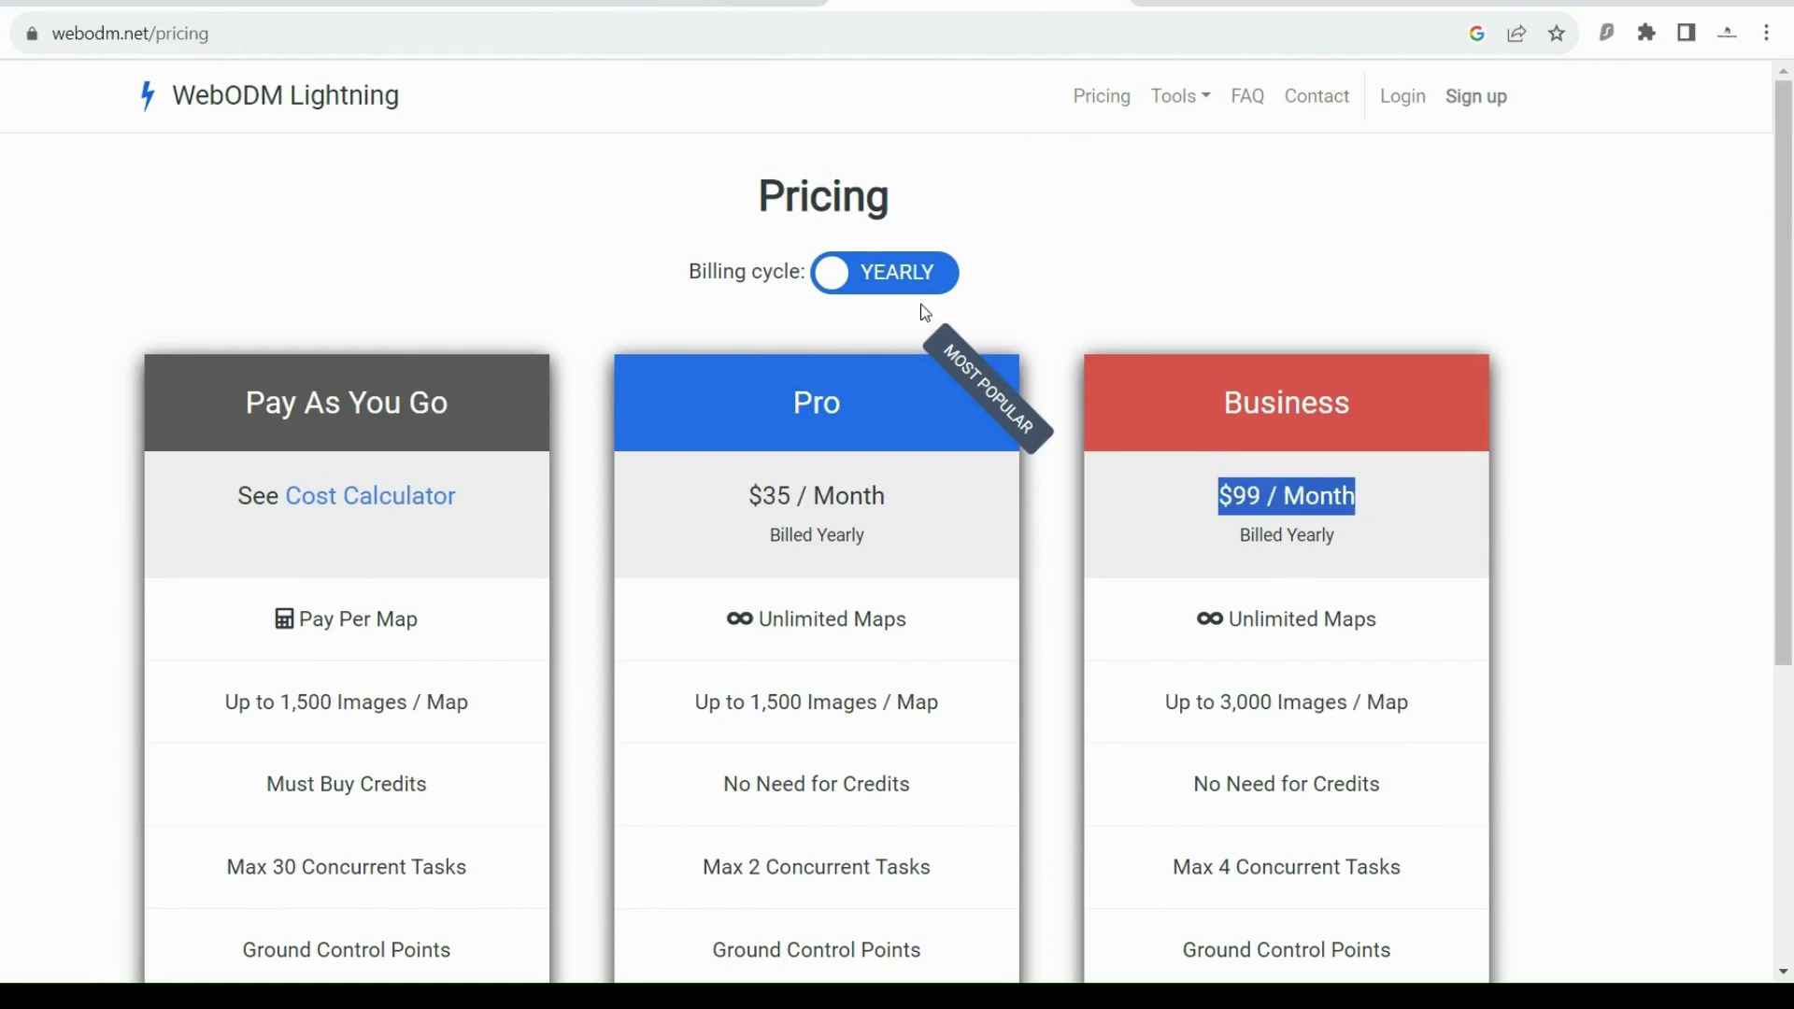
left_click(949, 295)
left_click_drag(1209, 512, 1374, 503)
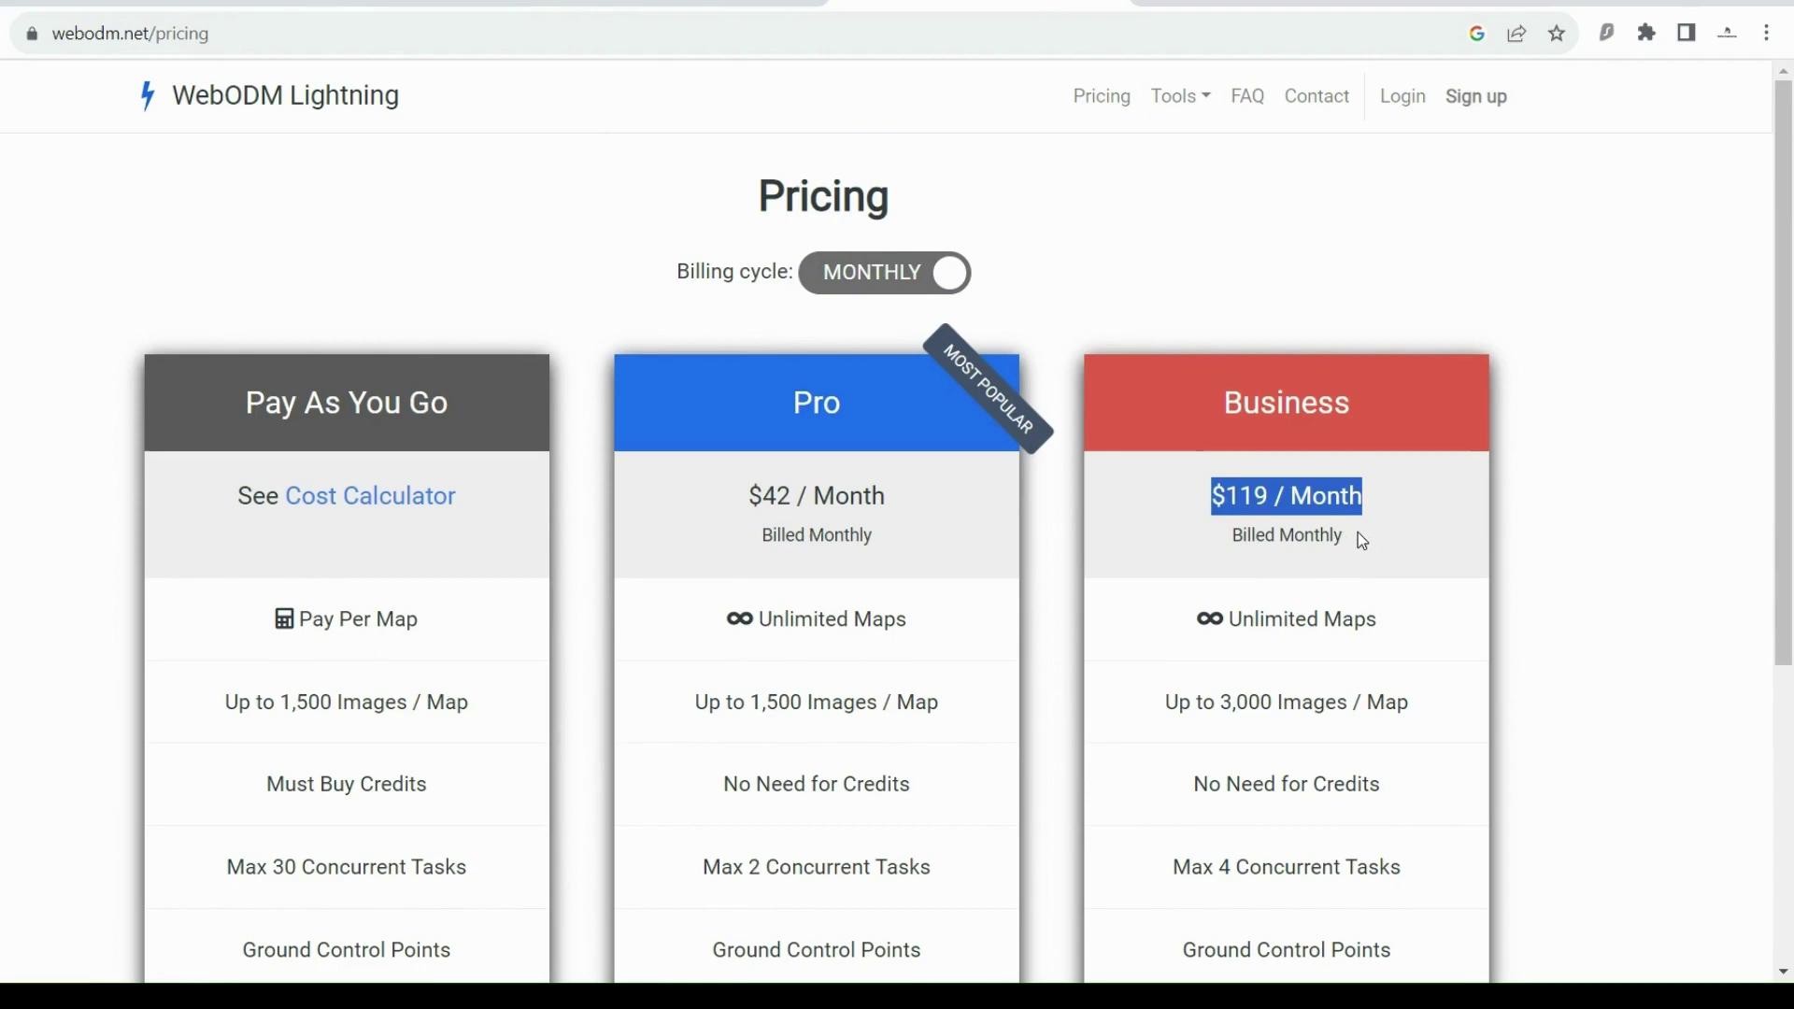
Step: Review the features and cloud space included in the Pay As You Go, Pro and Business plans
scroll(1358, 534, "down", 2)
scroll(1385, 499, "down", 2)
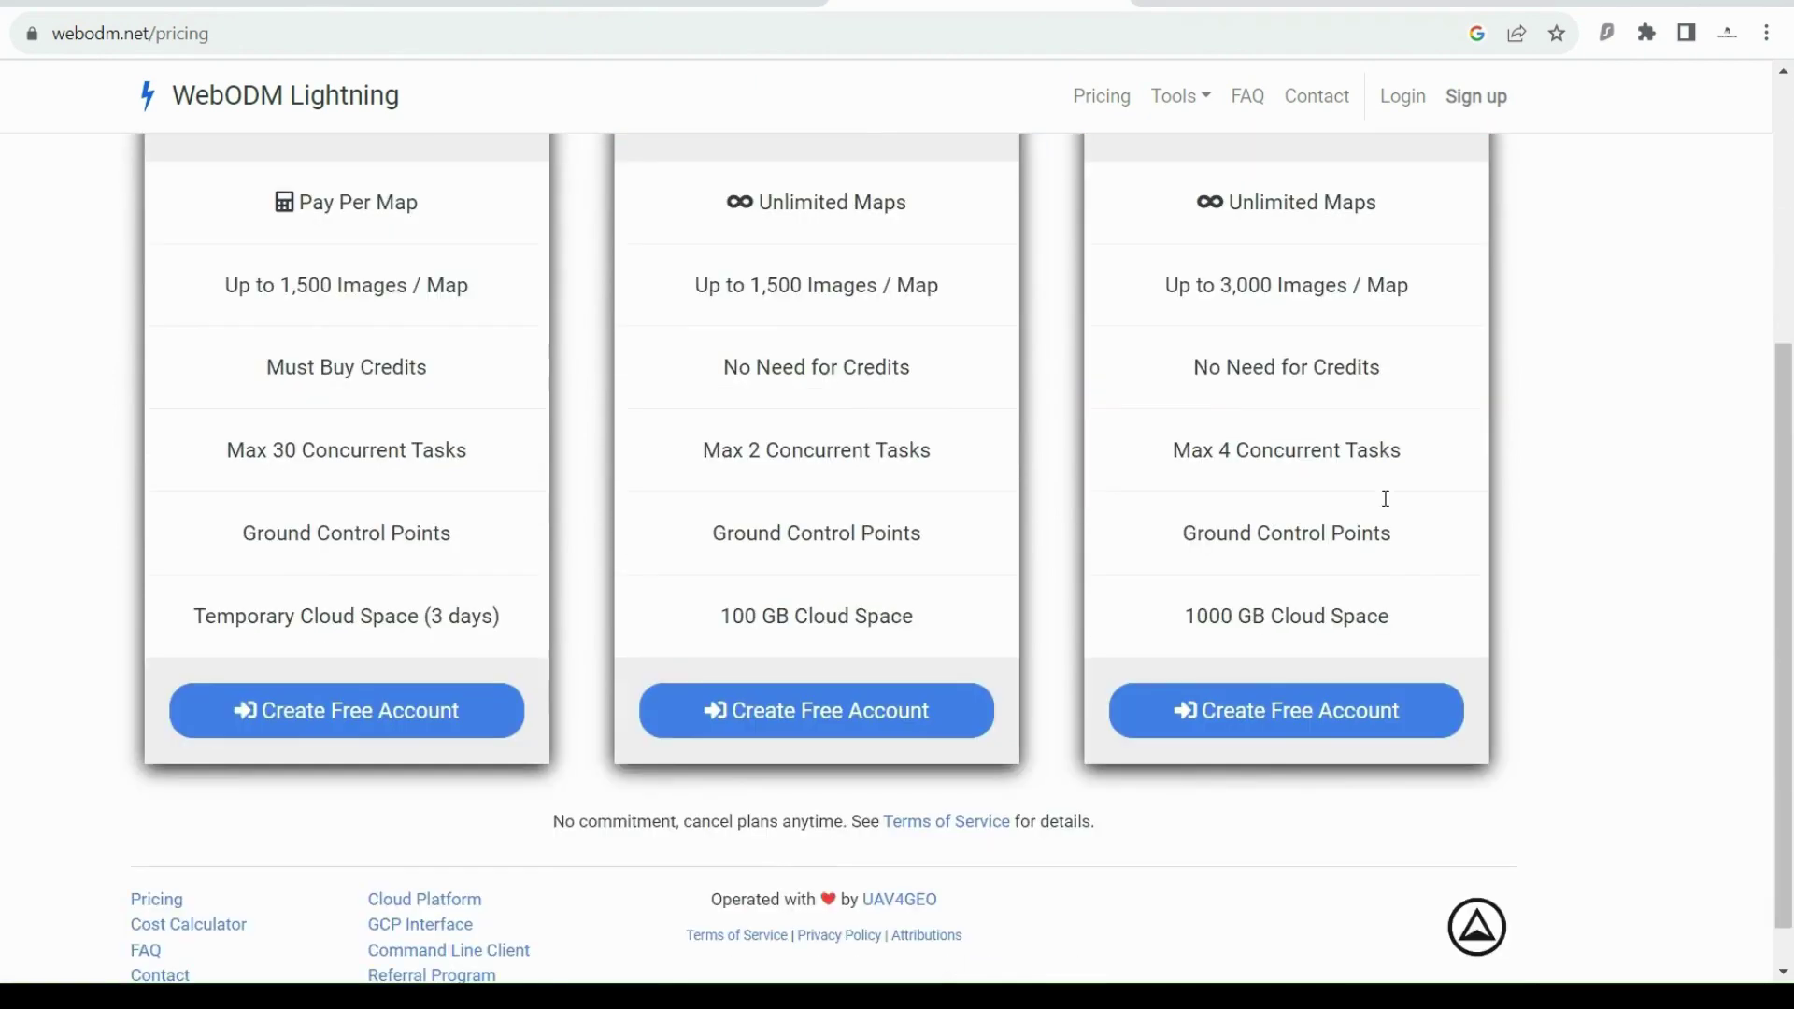
scroll(1385, 502, "down", 1)
scroll(1315, 519, "up", 5)
scroll(943, 617, "down", 5)
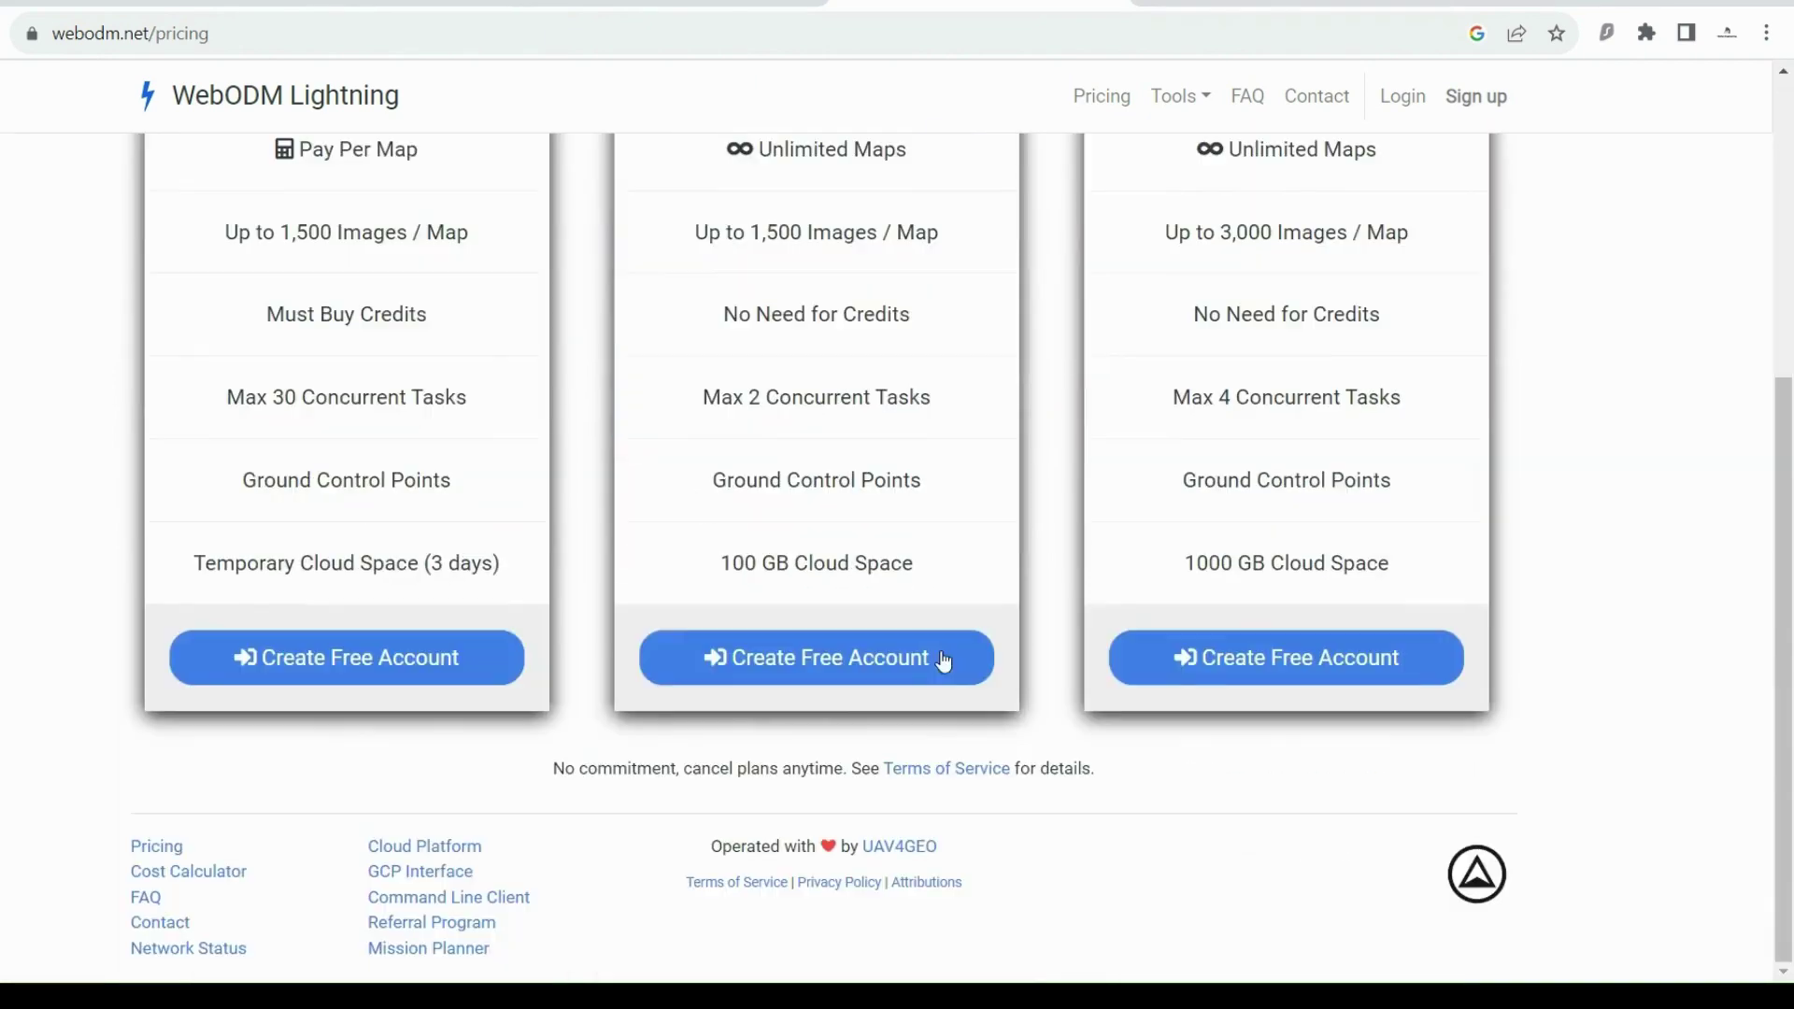
scroll(735, 695, "up", 2)
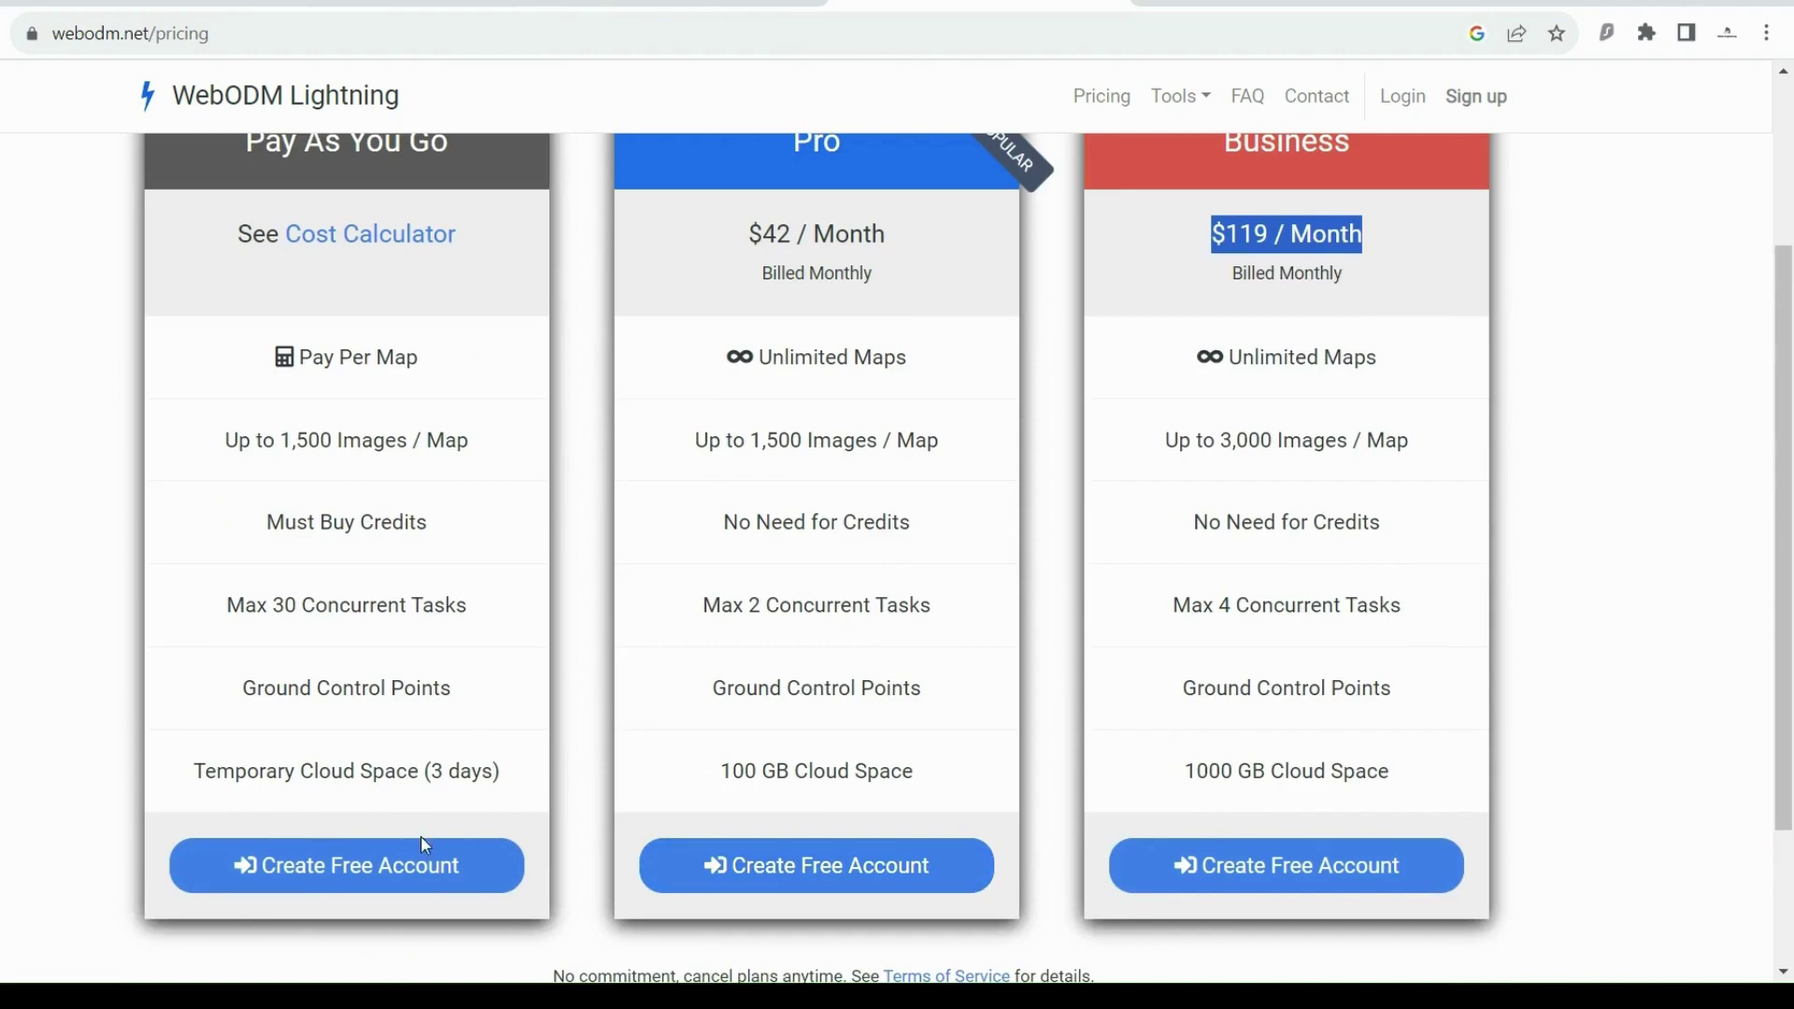
scroll(373, 822, "up", 2)
scroll(654, 794, "down", 2)
scroll(1291, 710, "up", 3)
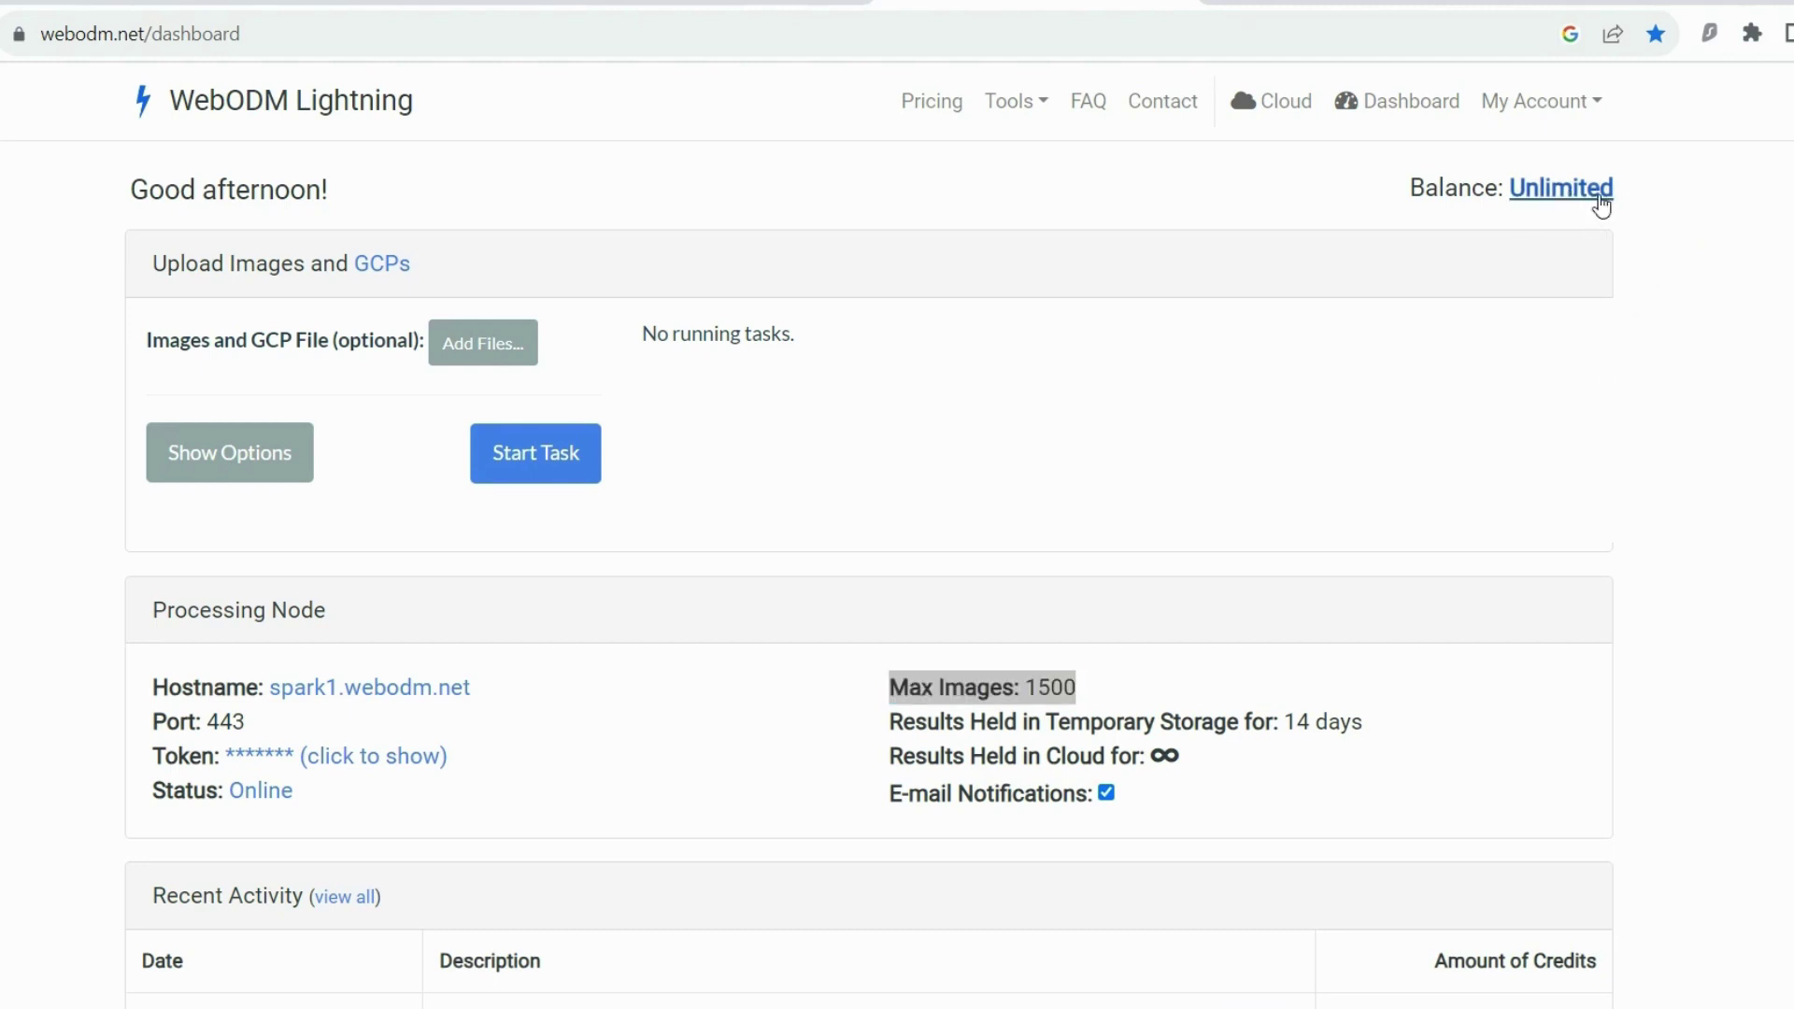
Step: Check the processing node's maximum images on the account dashboard, and view the GCP file editor before returning
triple_click(1095, 686)
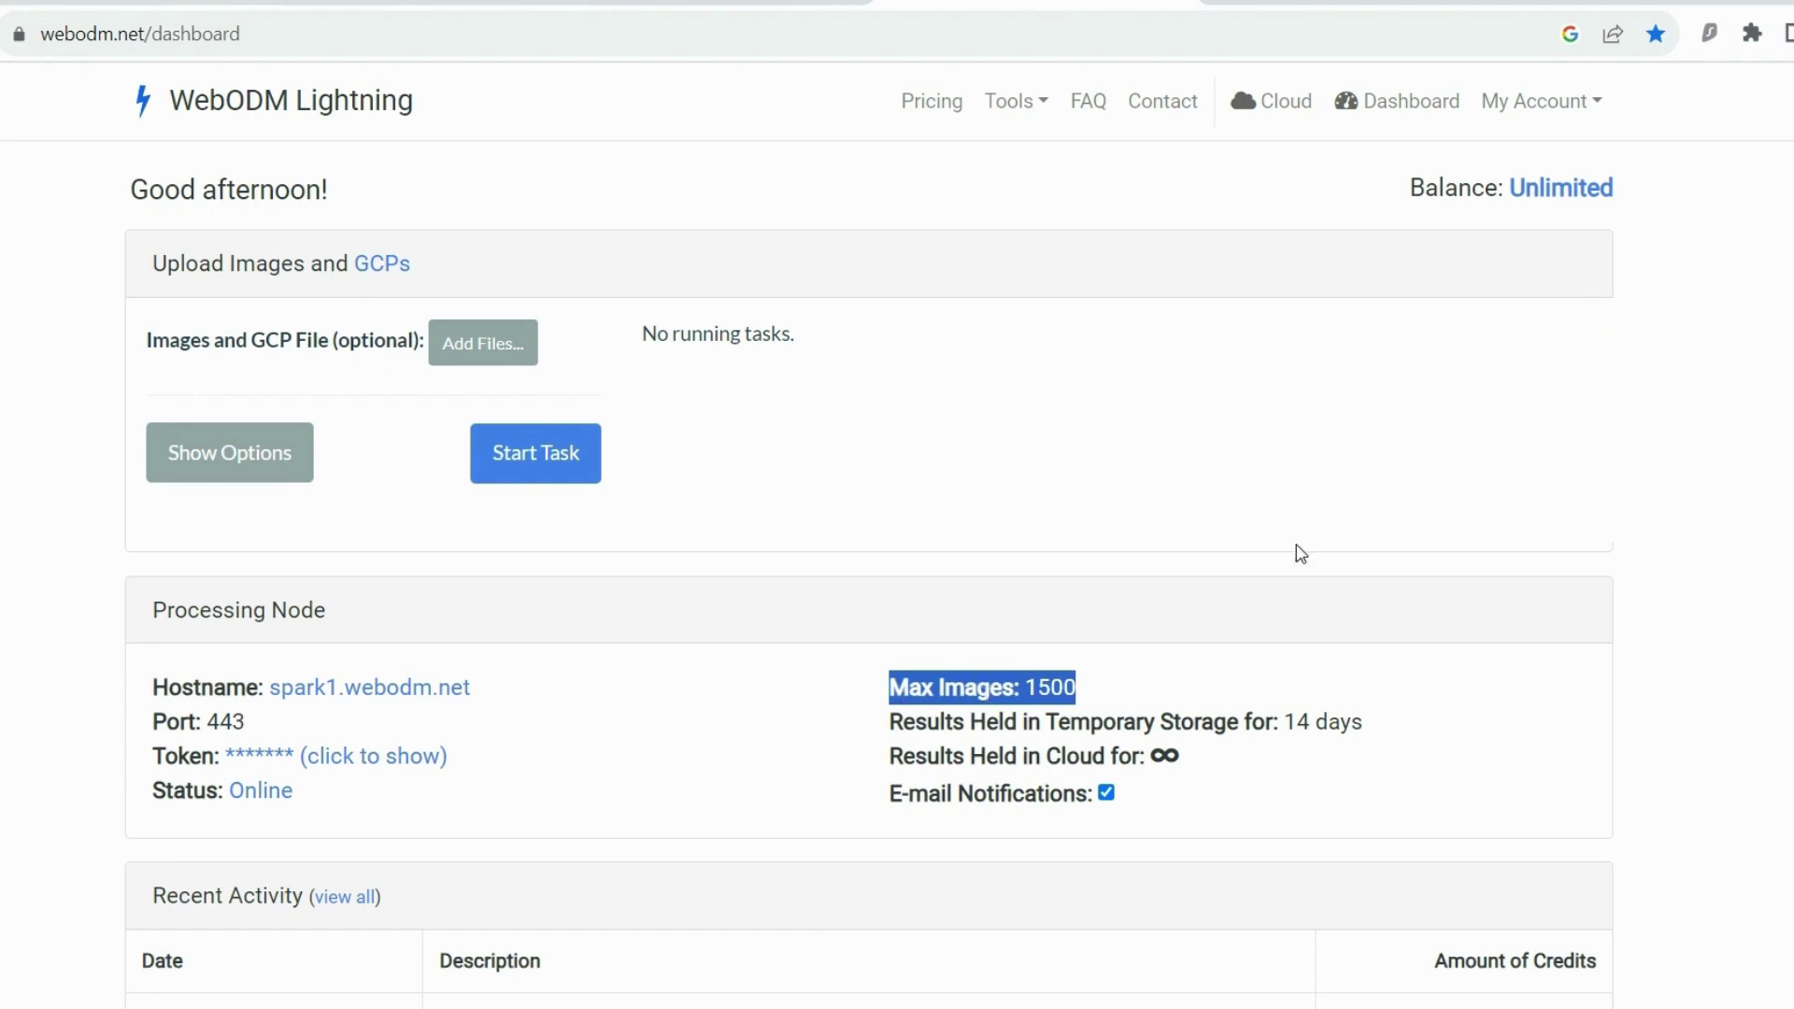
left_click(377, 279)
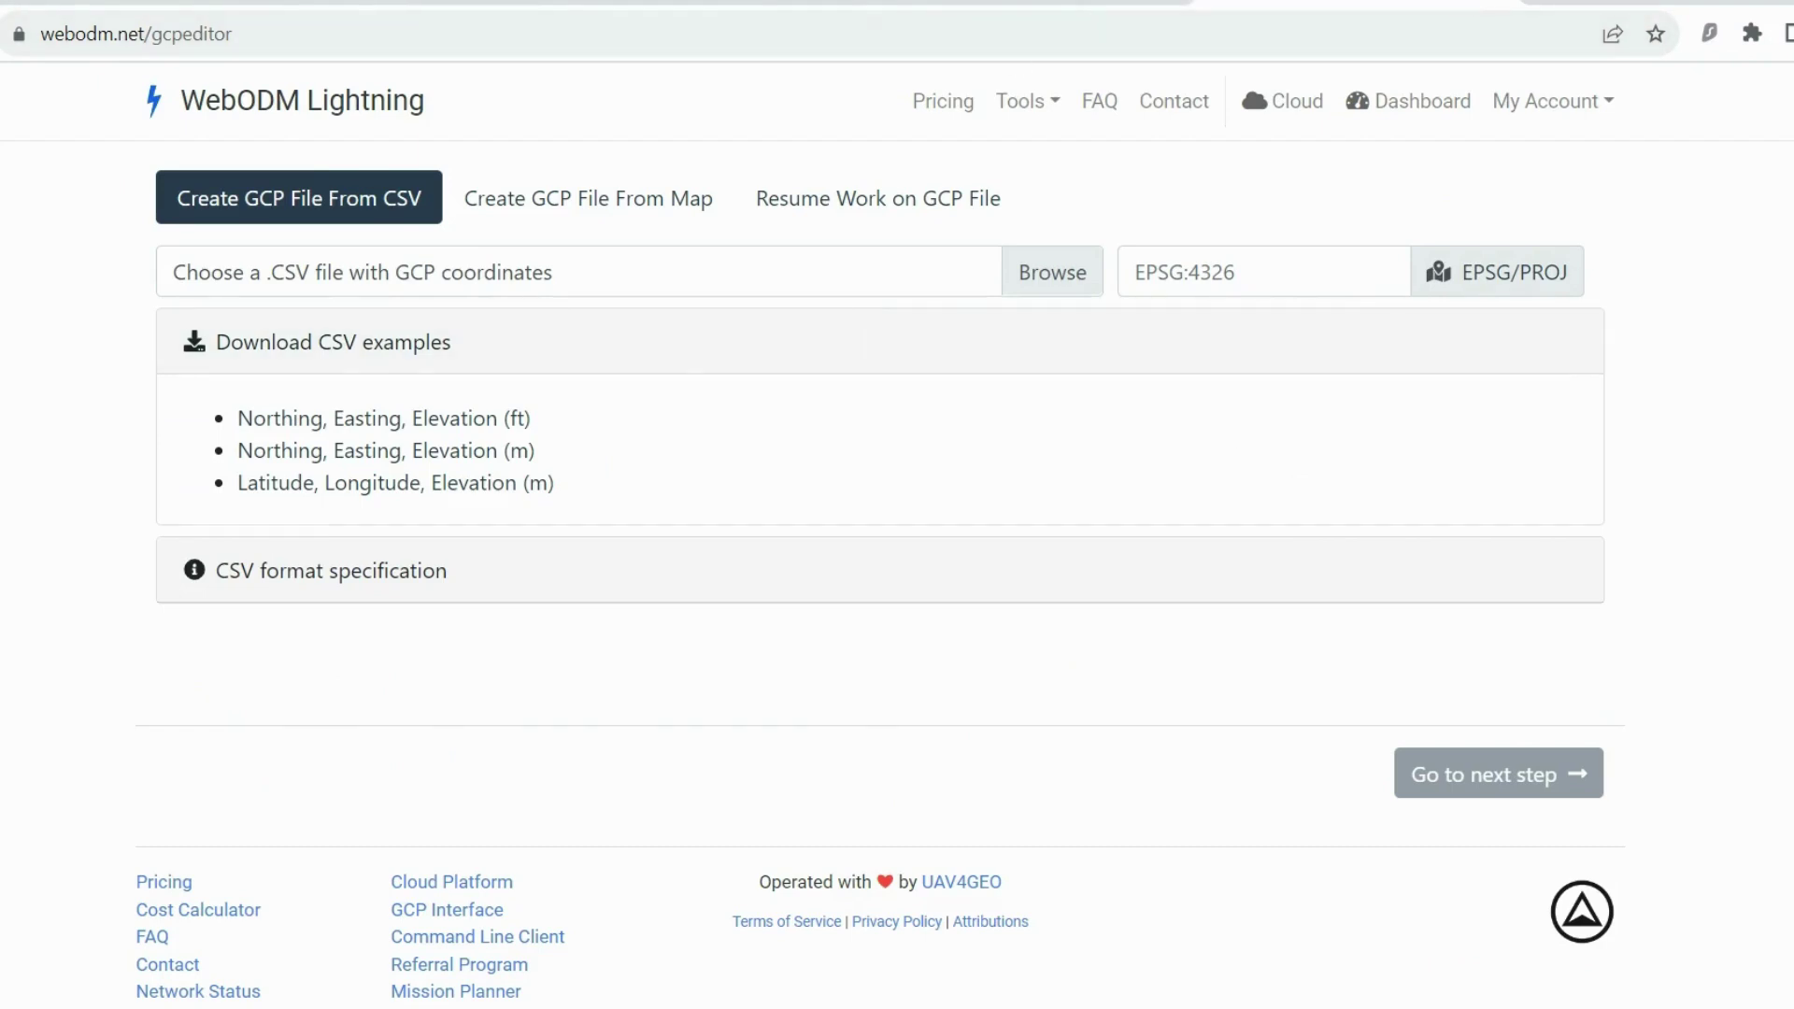
key("alt+Left")
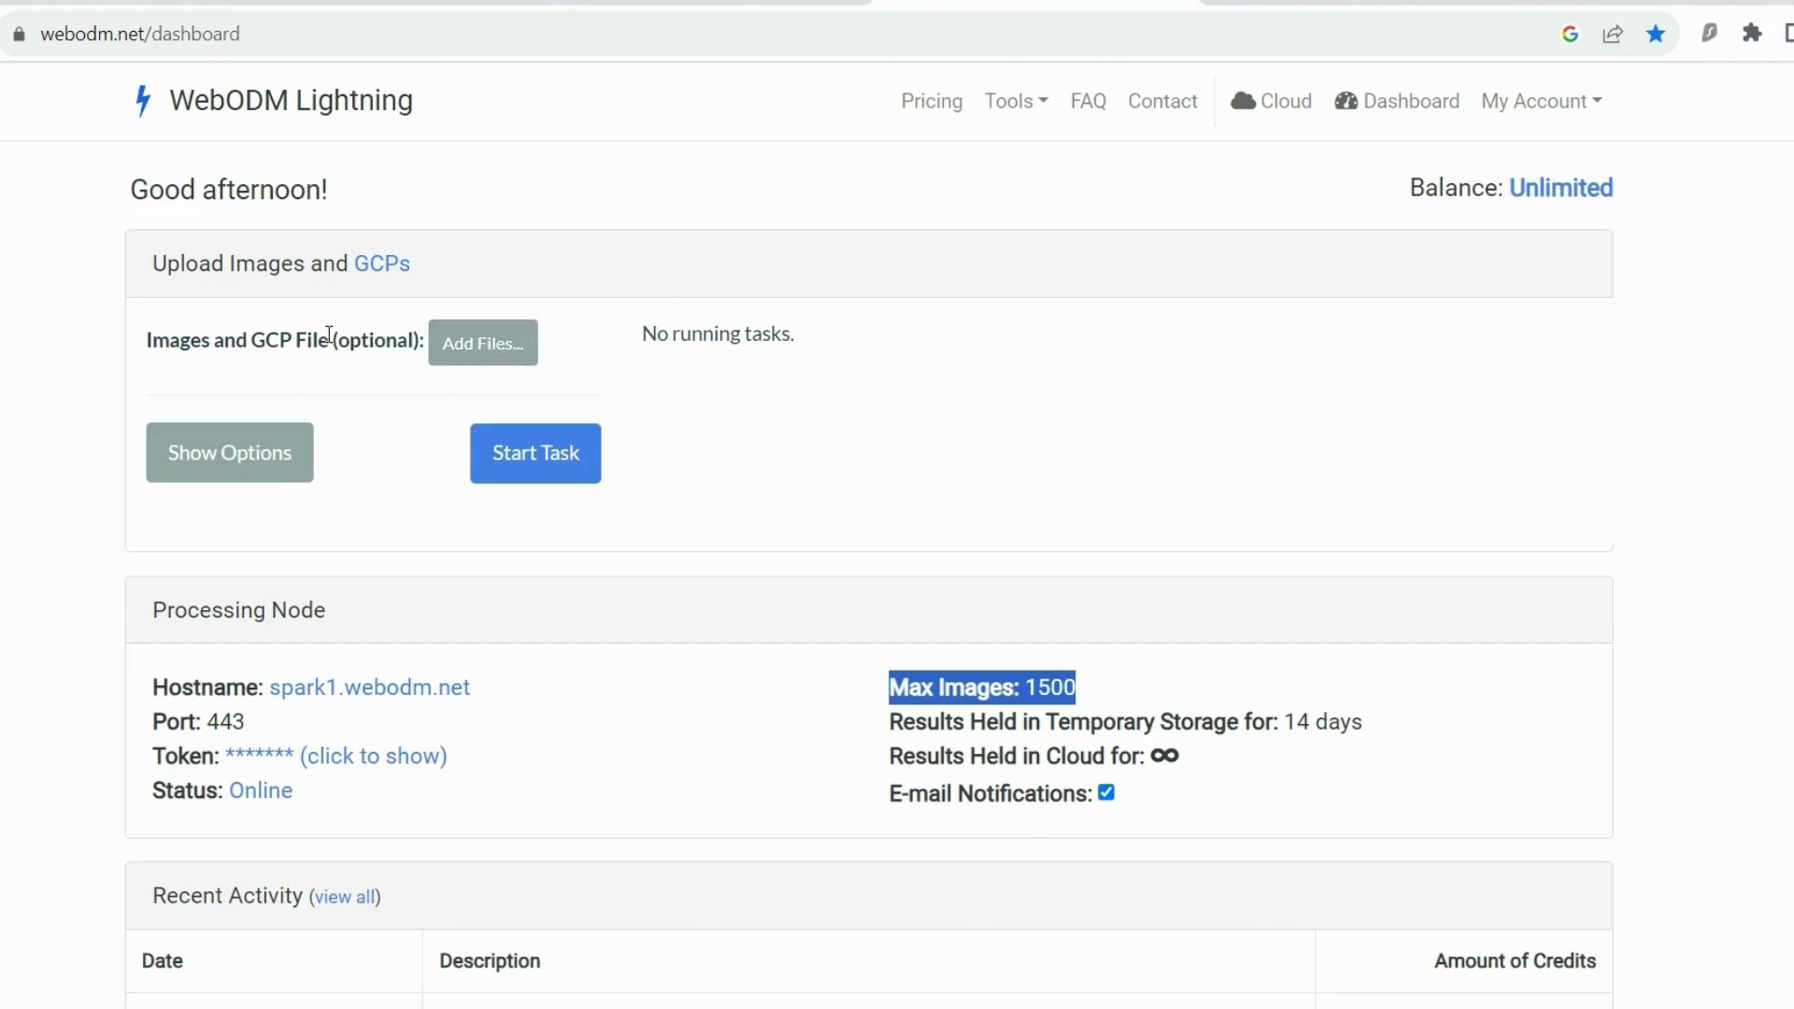
Step: Look over the dashboard's image and GCP upload area, recent activity and processing node details
left_click_drag(149, 340, 408, 368)
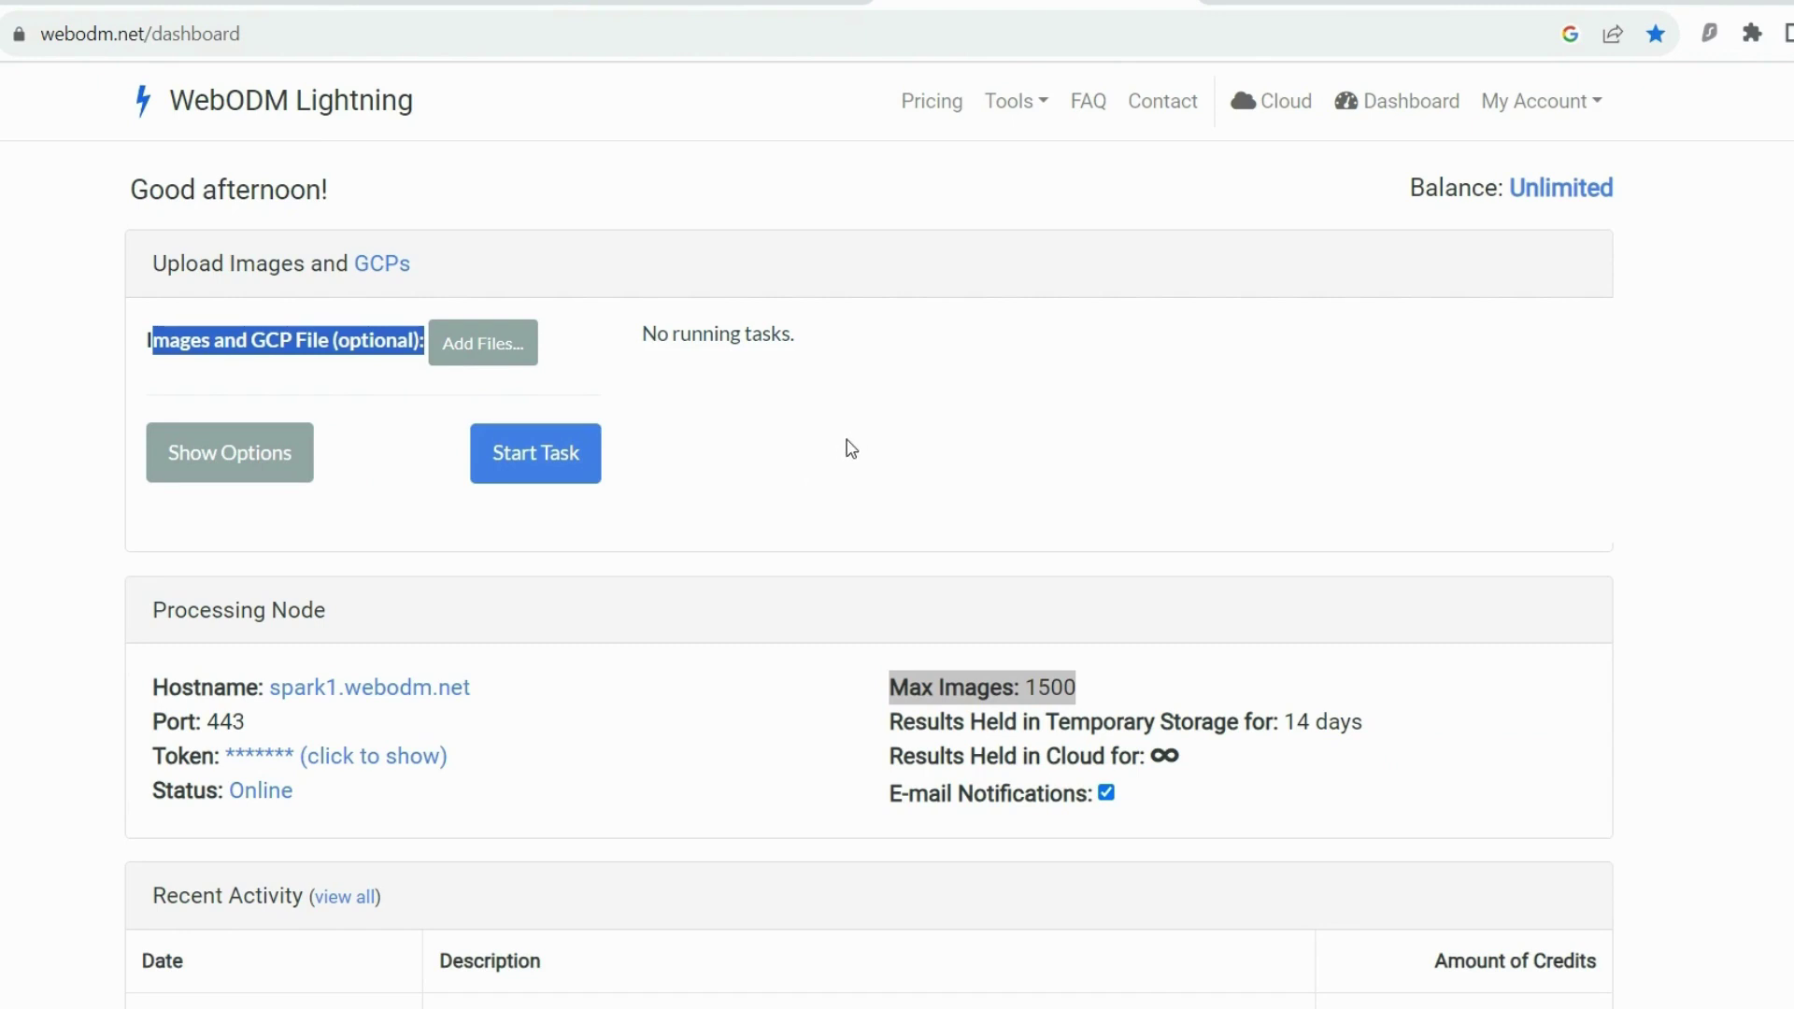
scroll(912, 413, "down", 5)
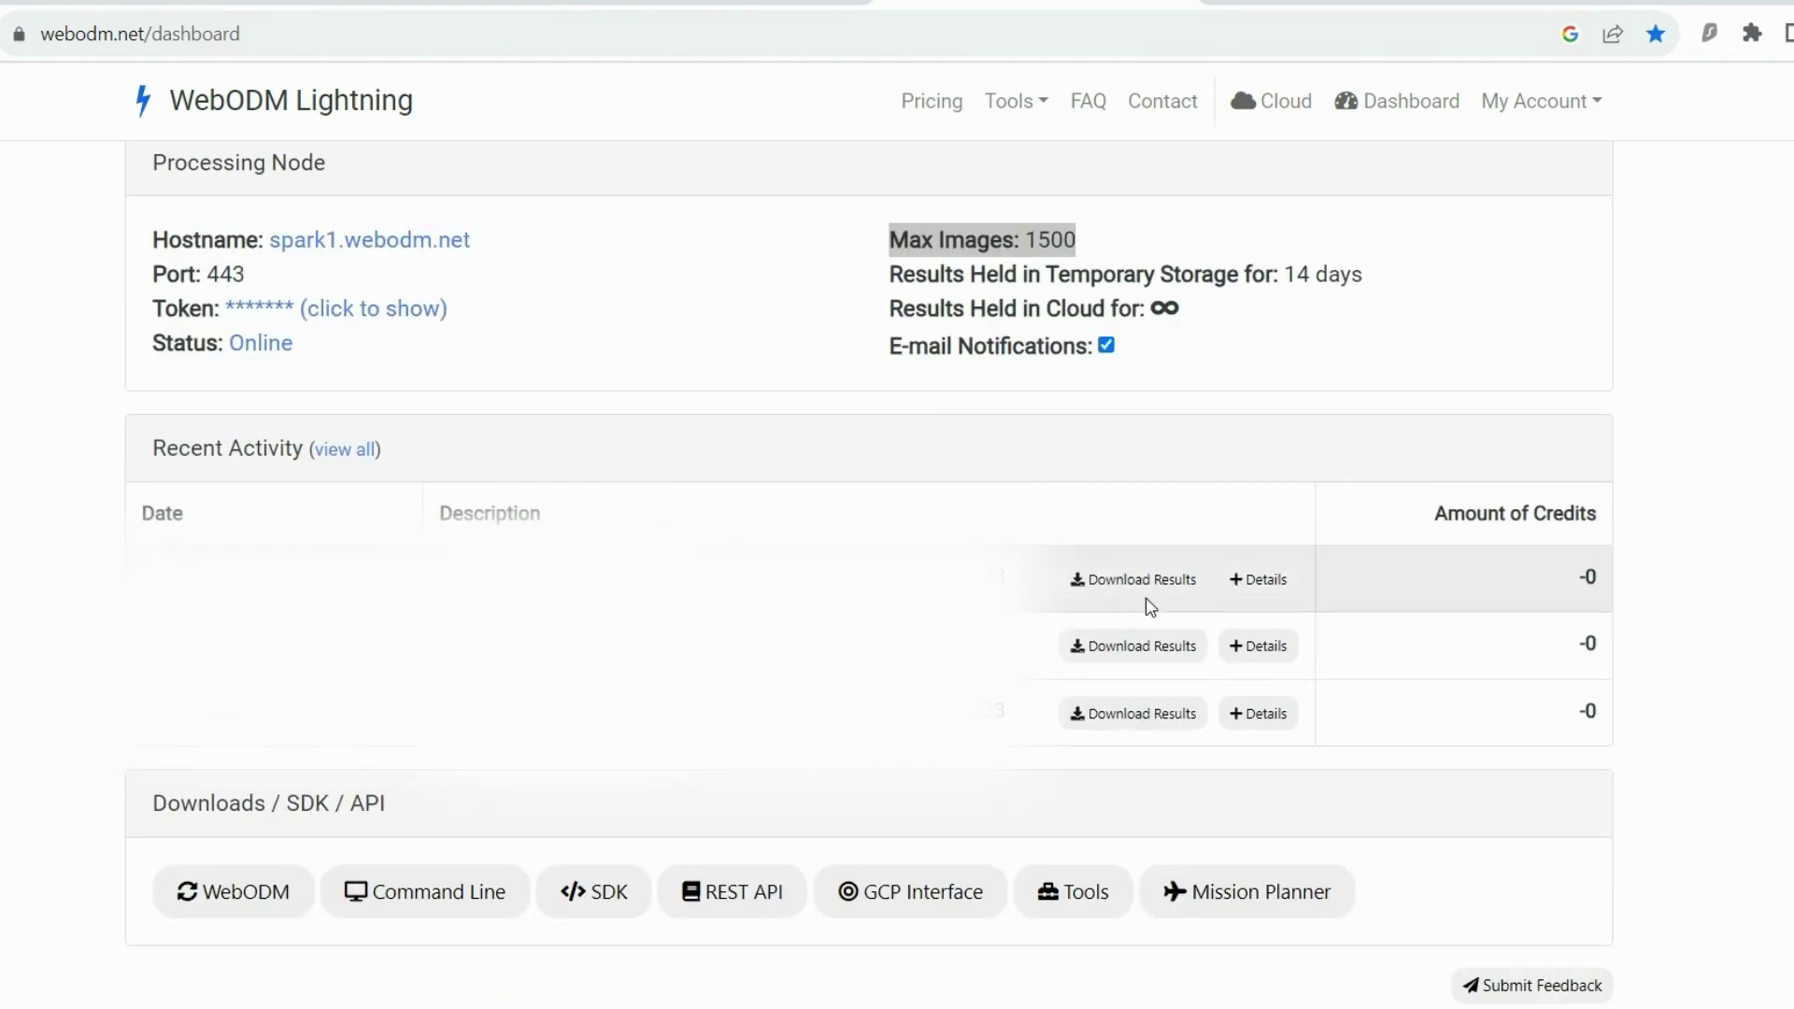
scroll(853, 516, "up", 5)
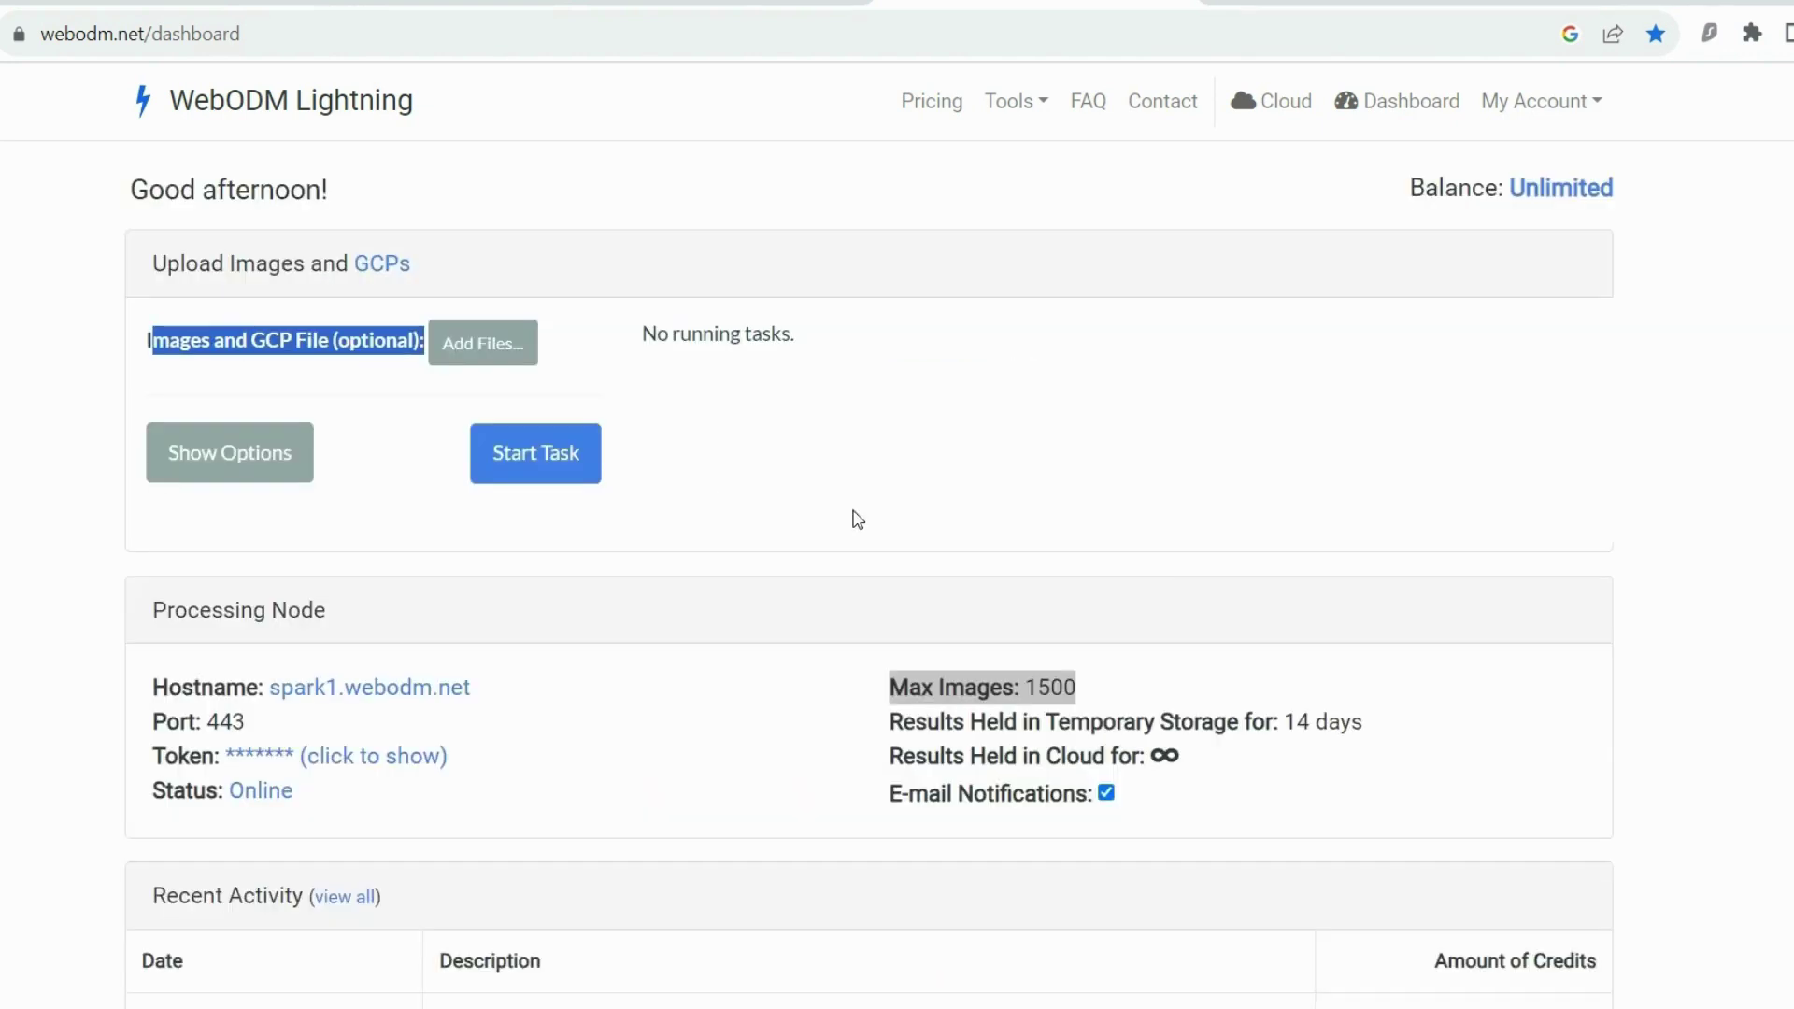
triple_click(1087, 804)
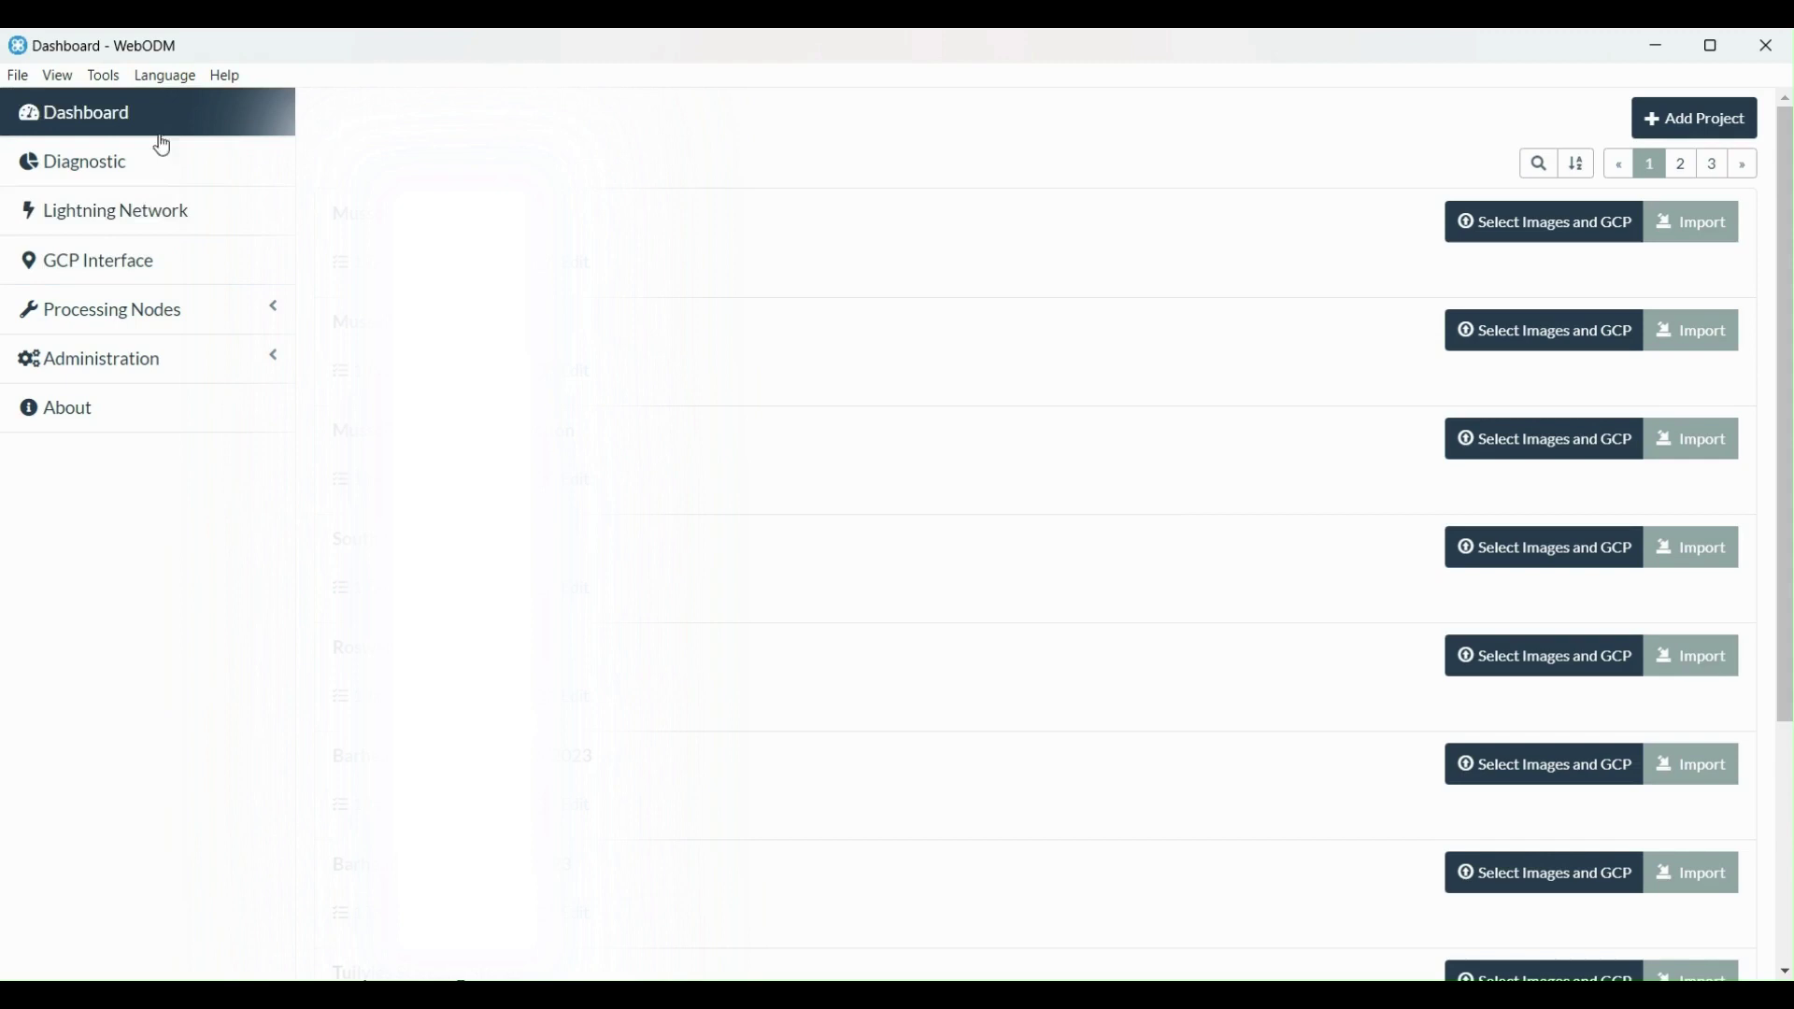
Step: In the WebODM desktop app, open the Lightning Network login form and inspect its e-mail and password fields
left_click(149, 232)
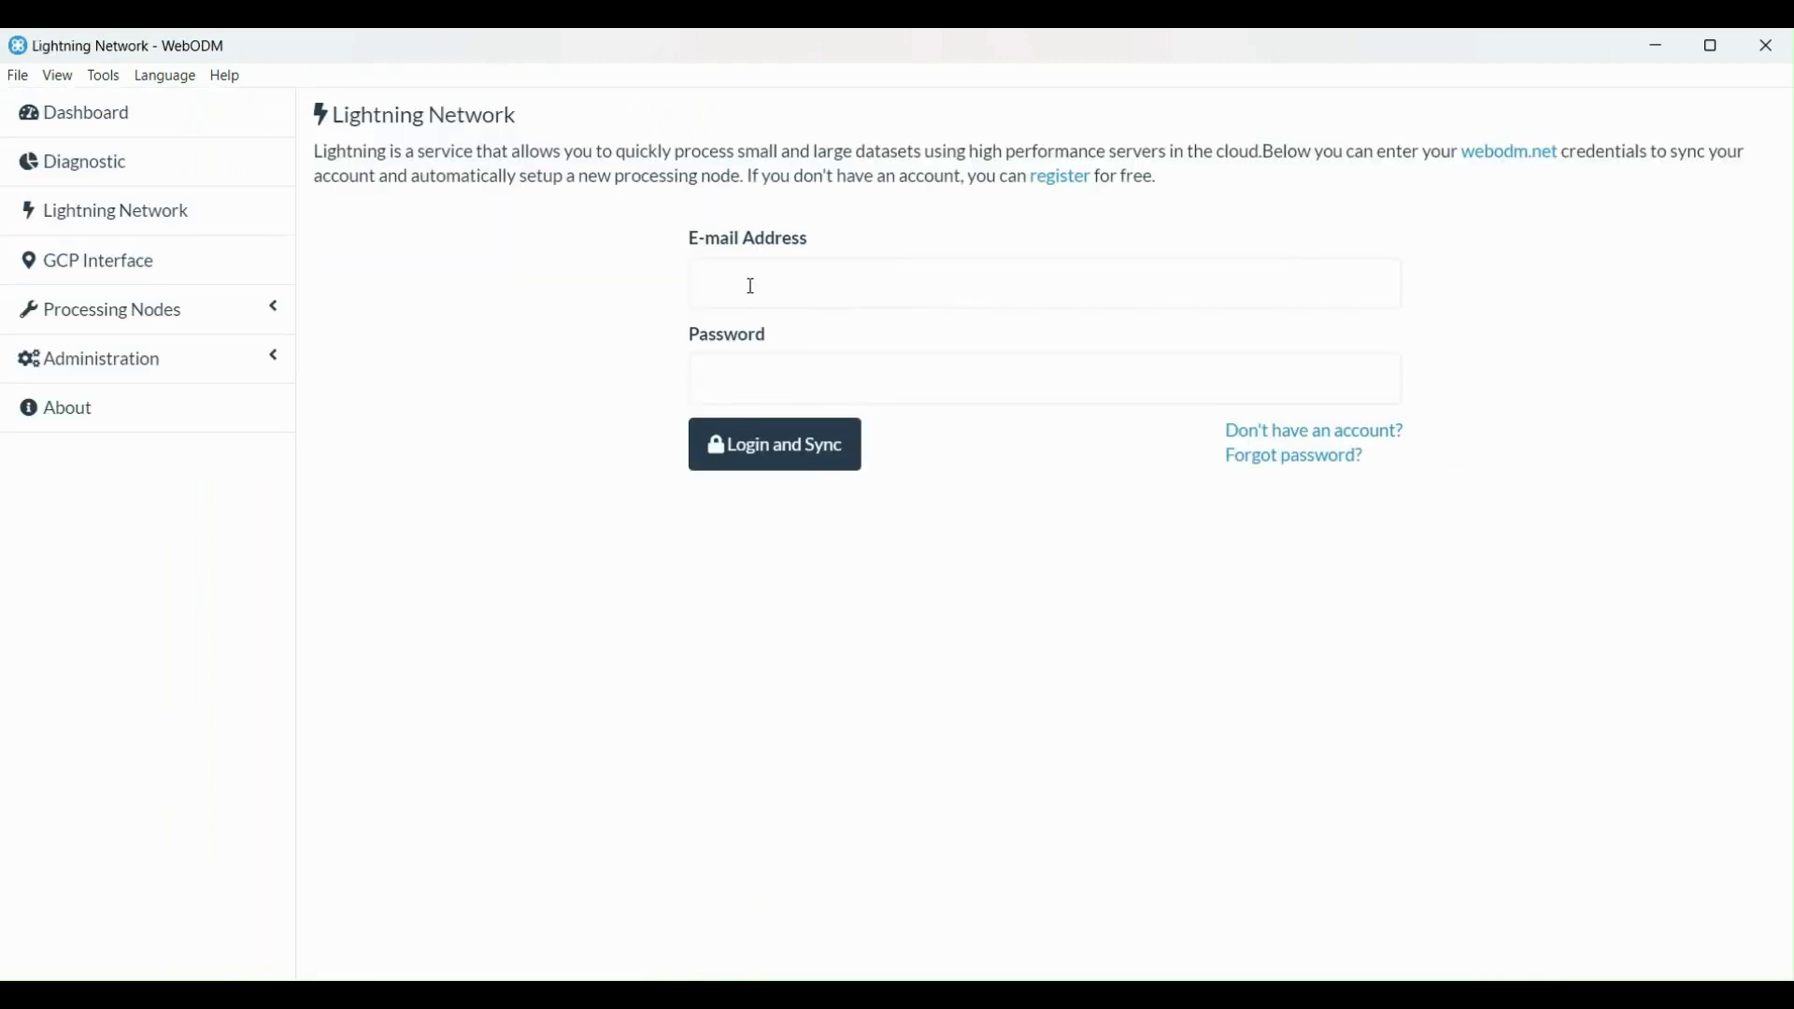
left_click(749, 284)
left_click(876, 372)
left_click(819, 291)
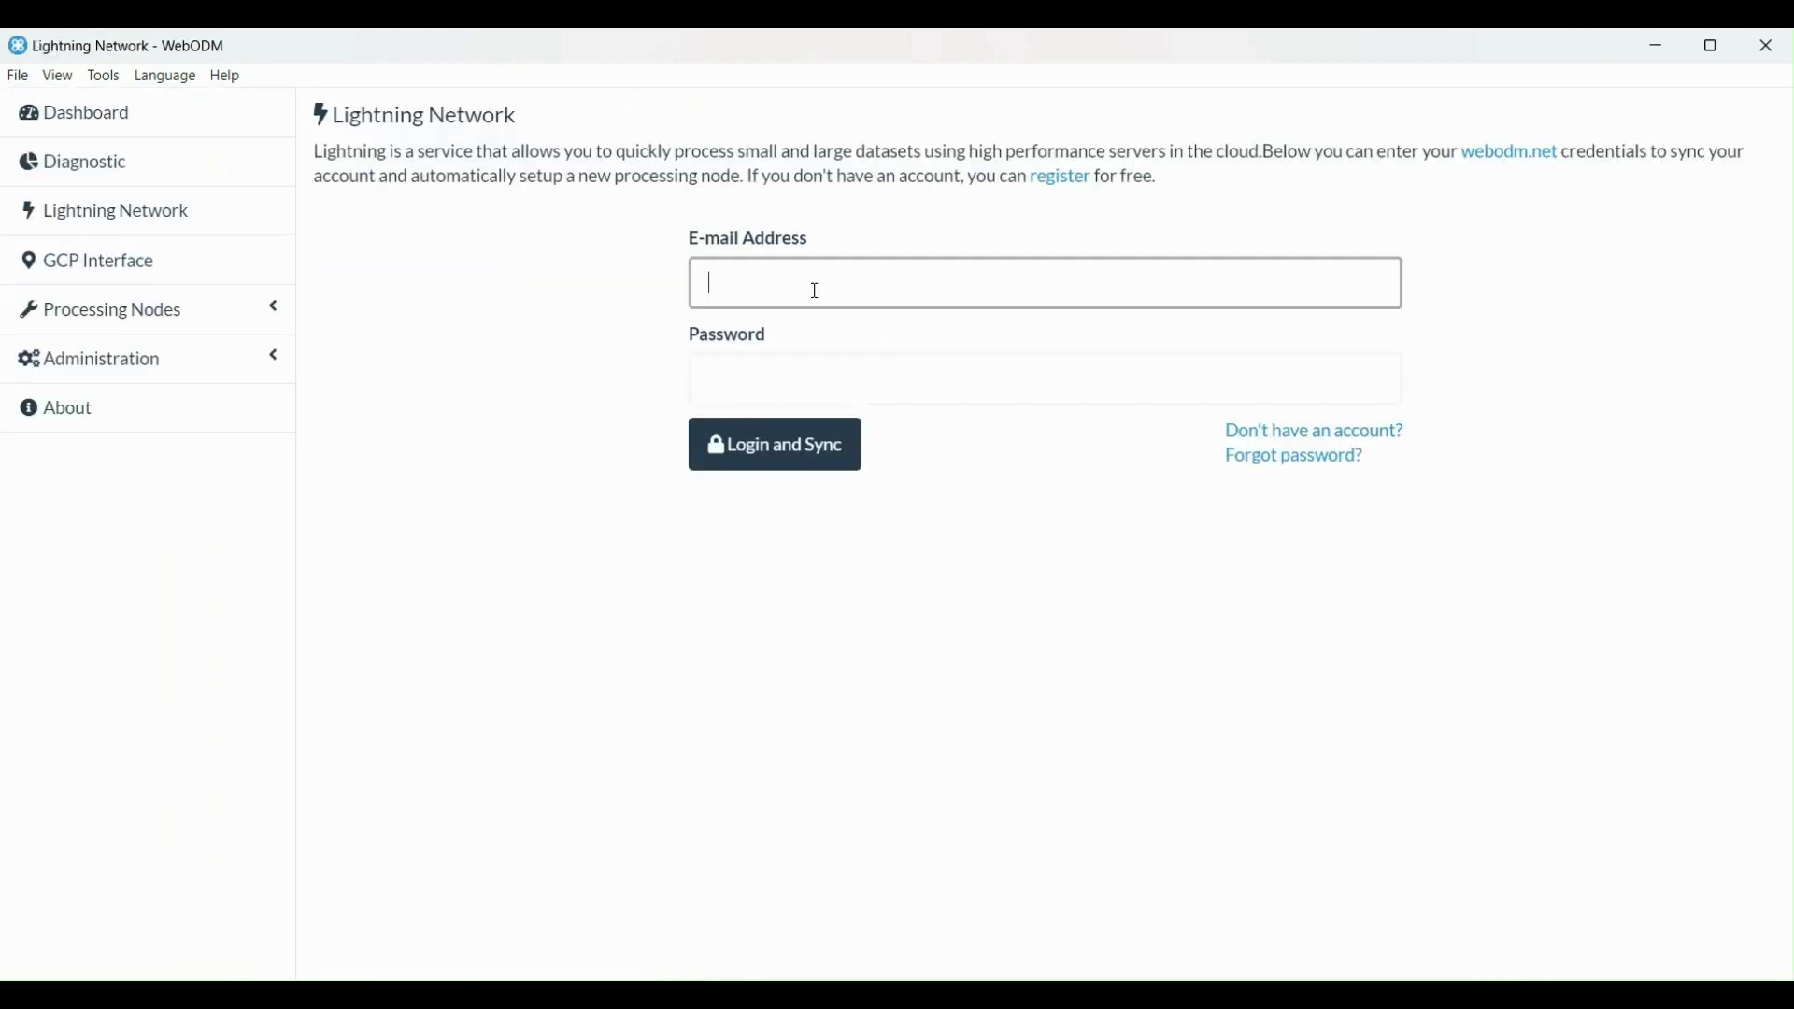
left_click(894, 355)
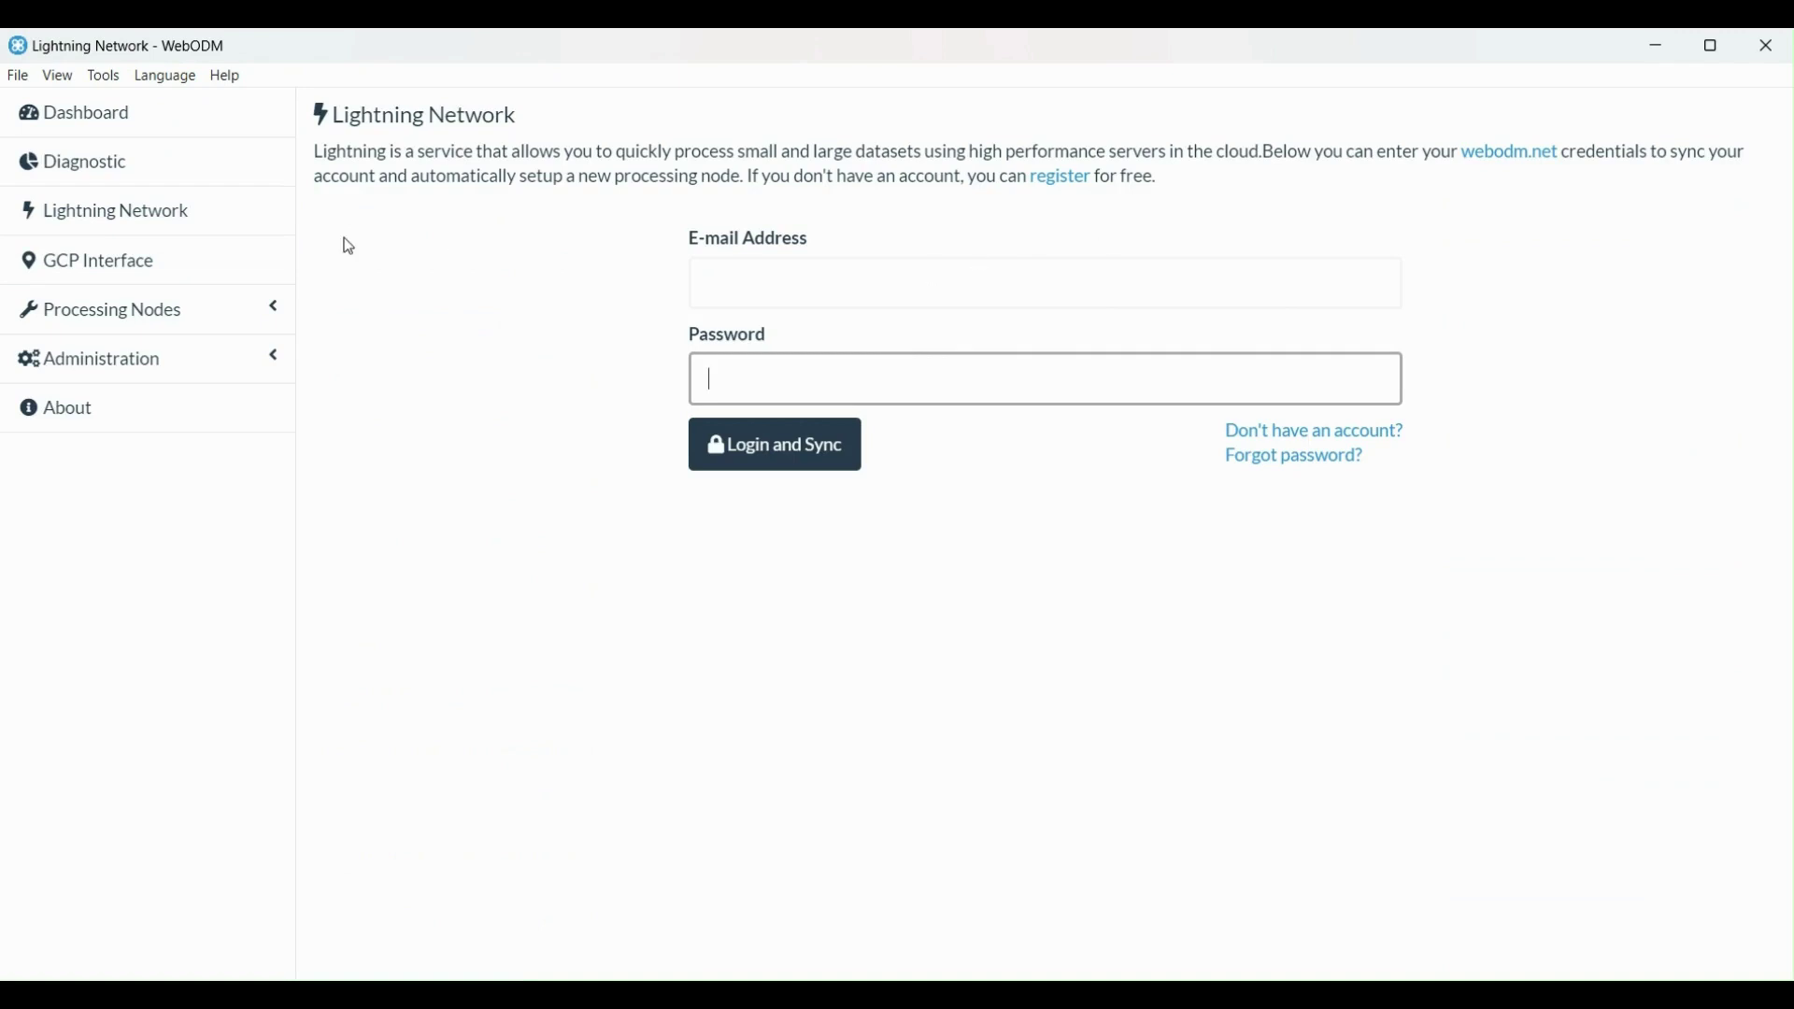
Step: Return to the project dashboard and create a new project named test
left_click(105, 116)
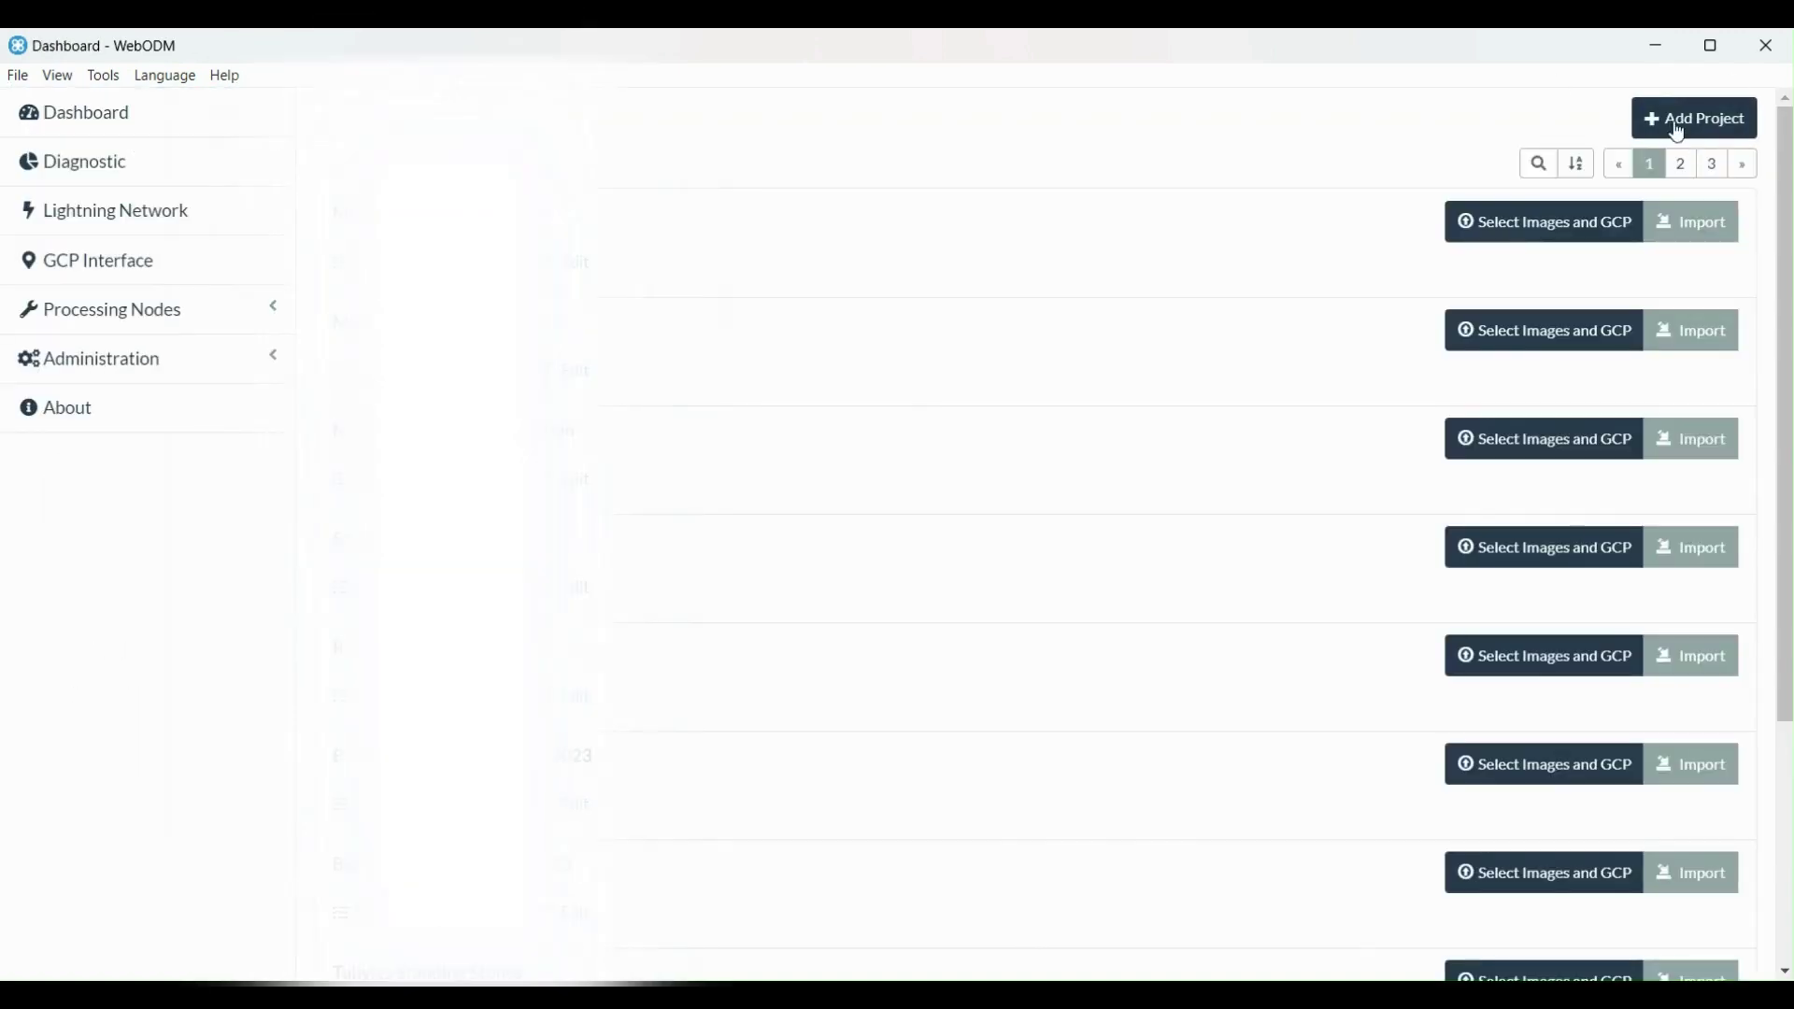
left_click(1677, 130)
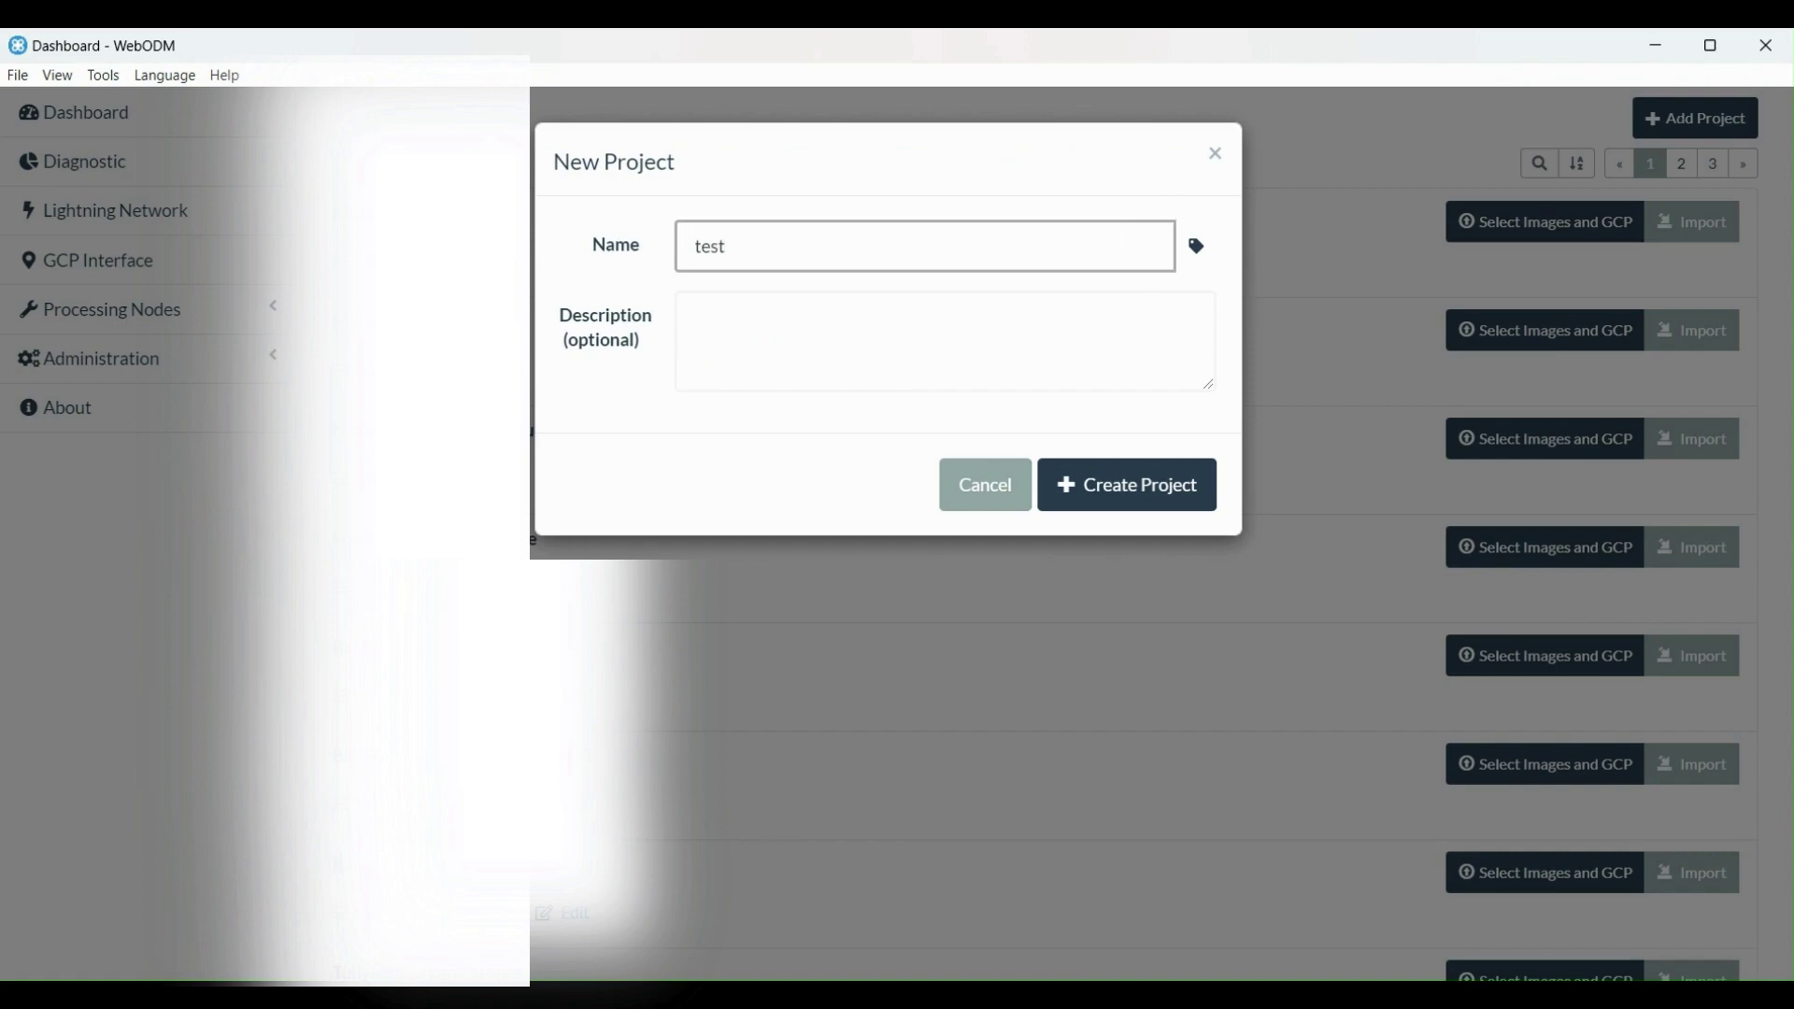
left_click(1148, 530)
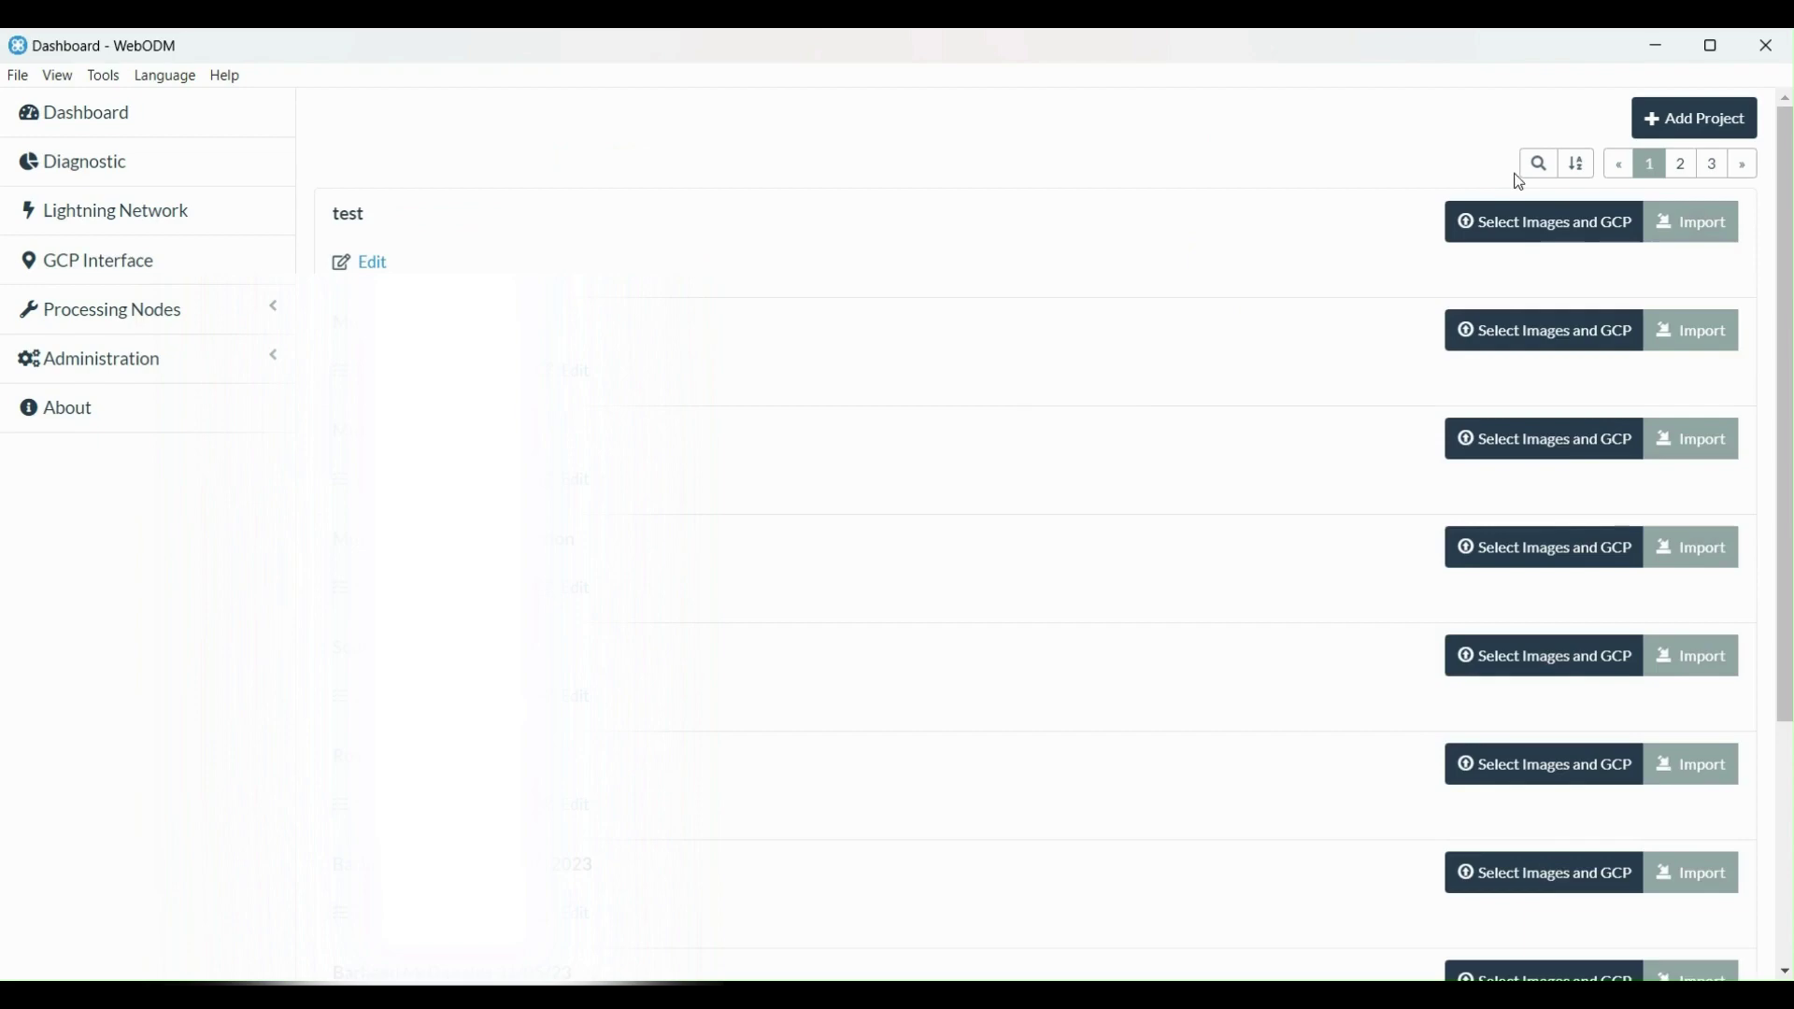
Step: Load all the drone images from the FV Hospital 221222 folder into the test project
left_click(1537, 224)
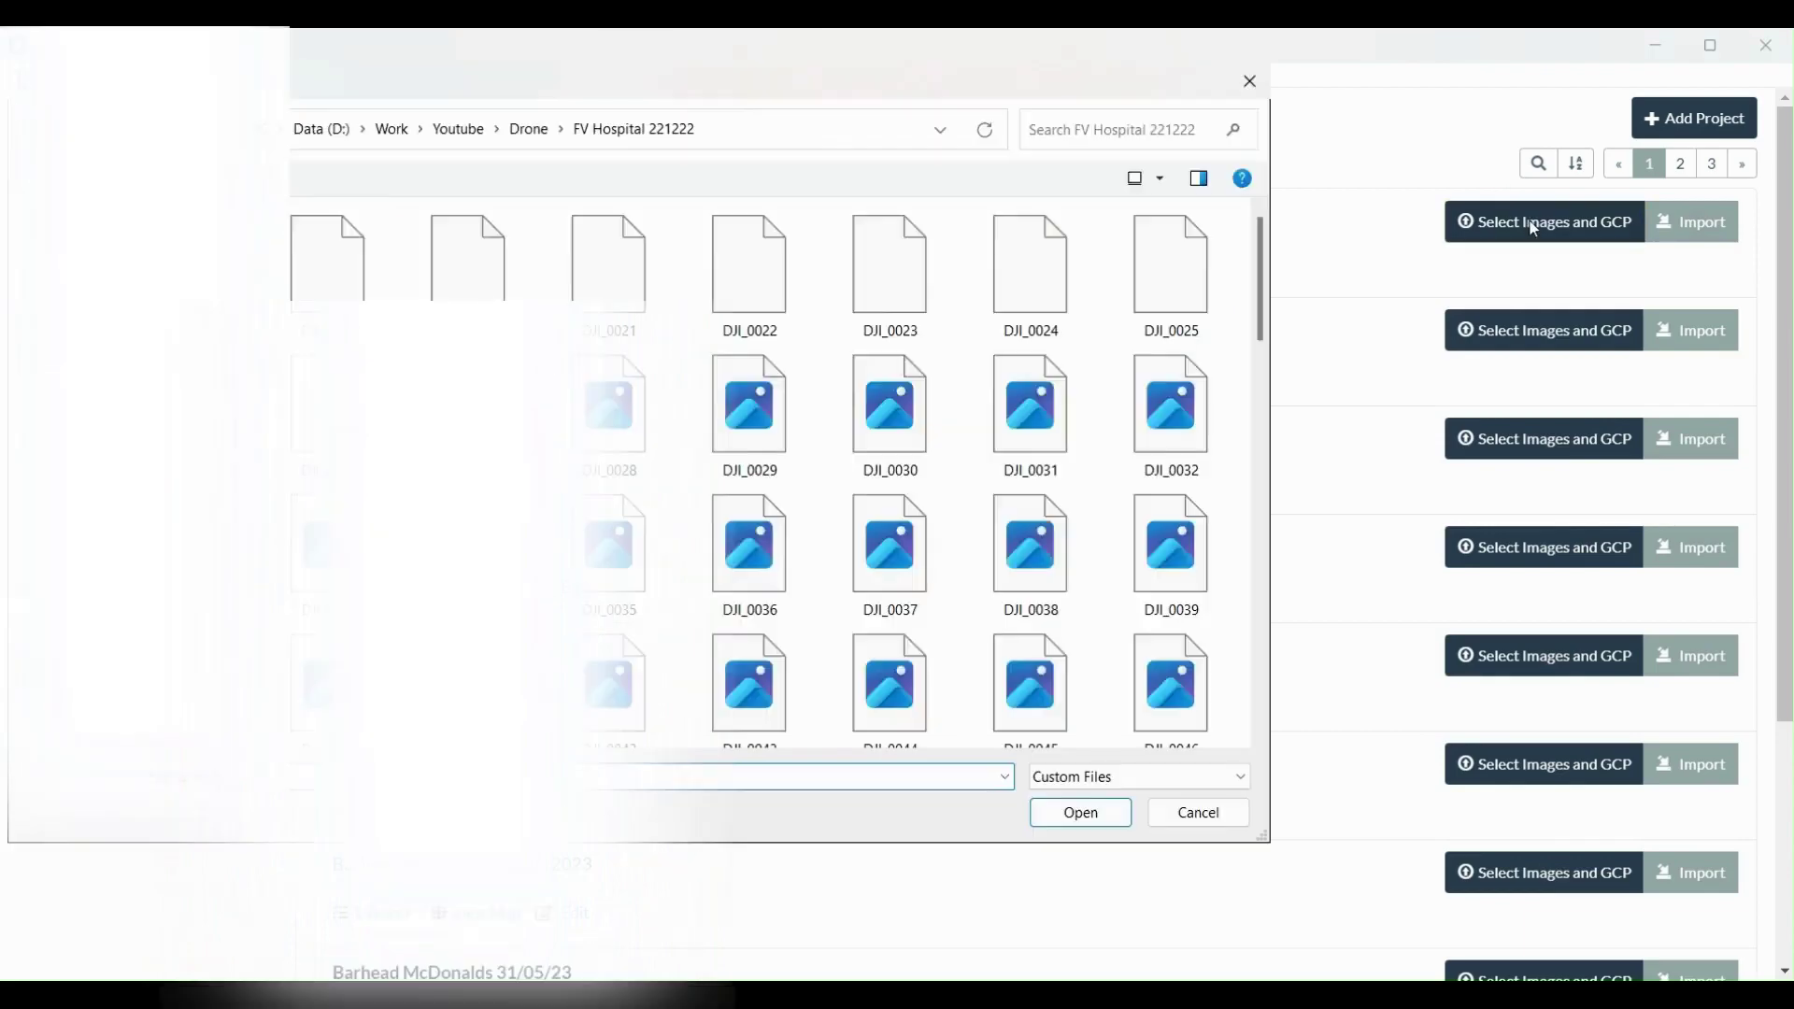
left_click(383, 266)
key("ctrl+a")
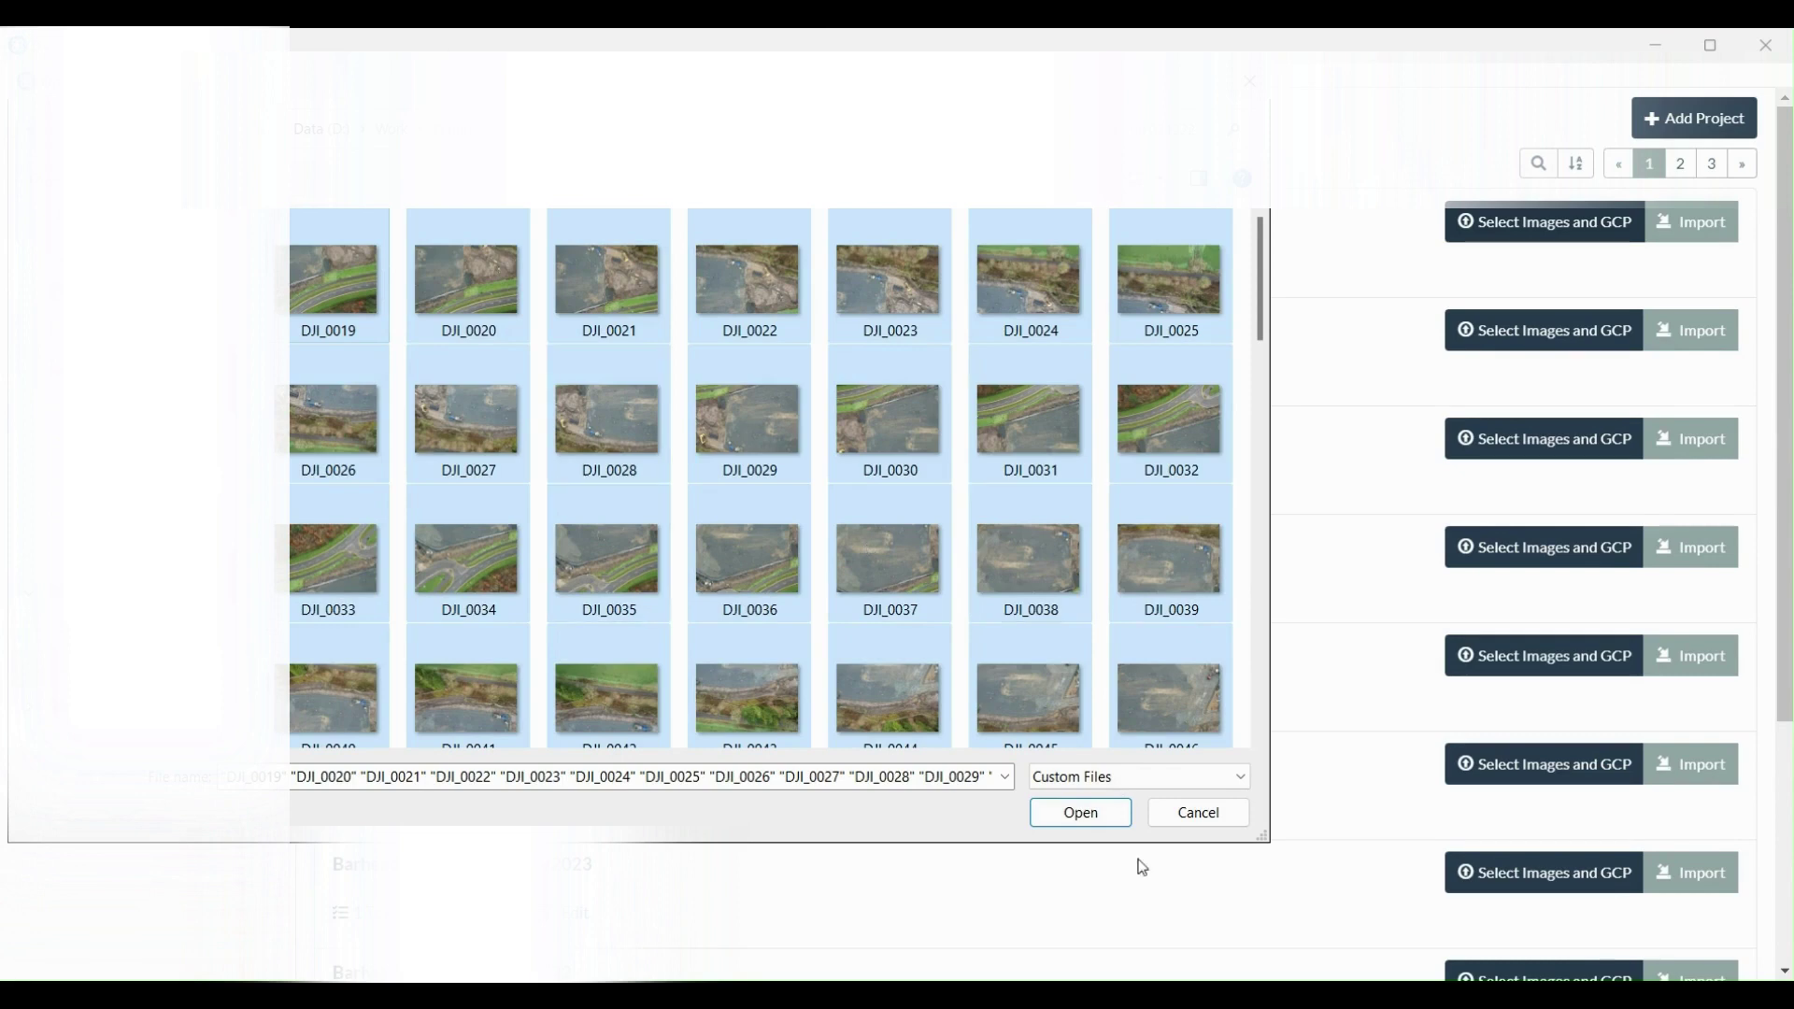
left_click(1089, 811)
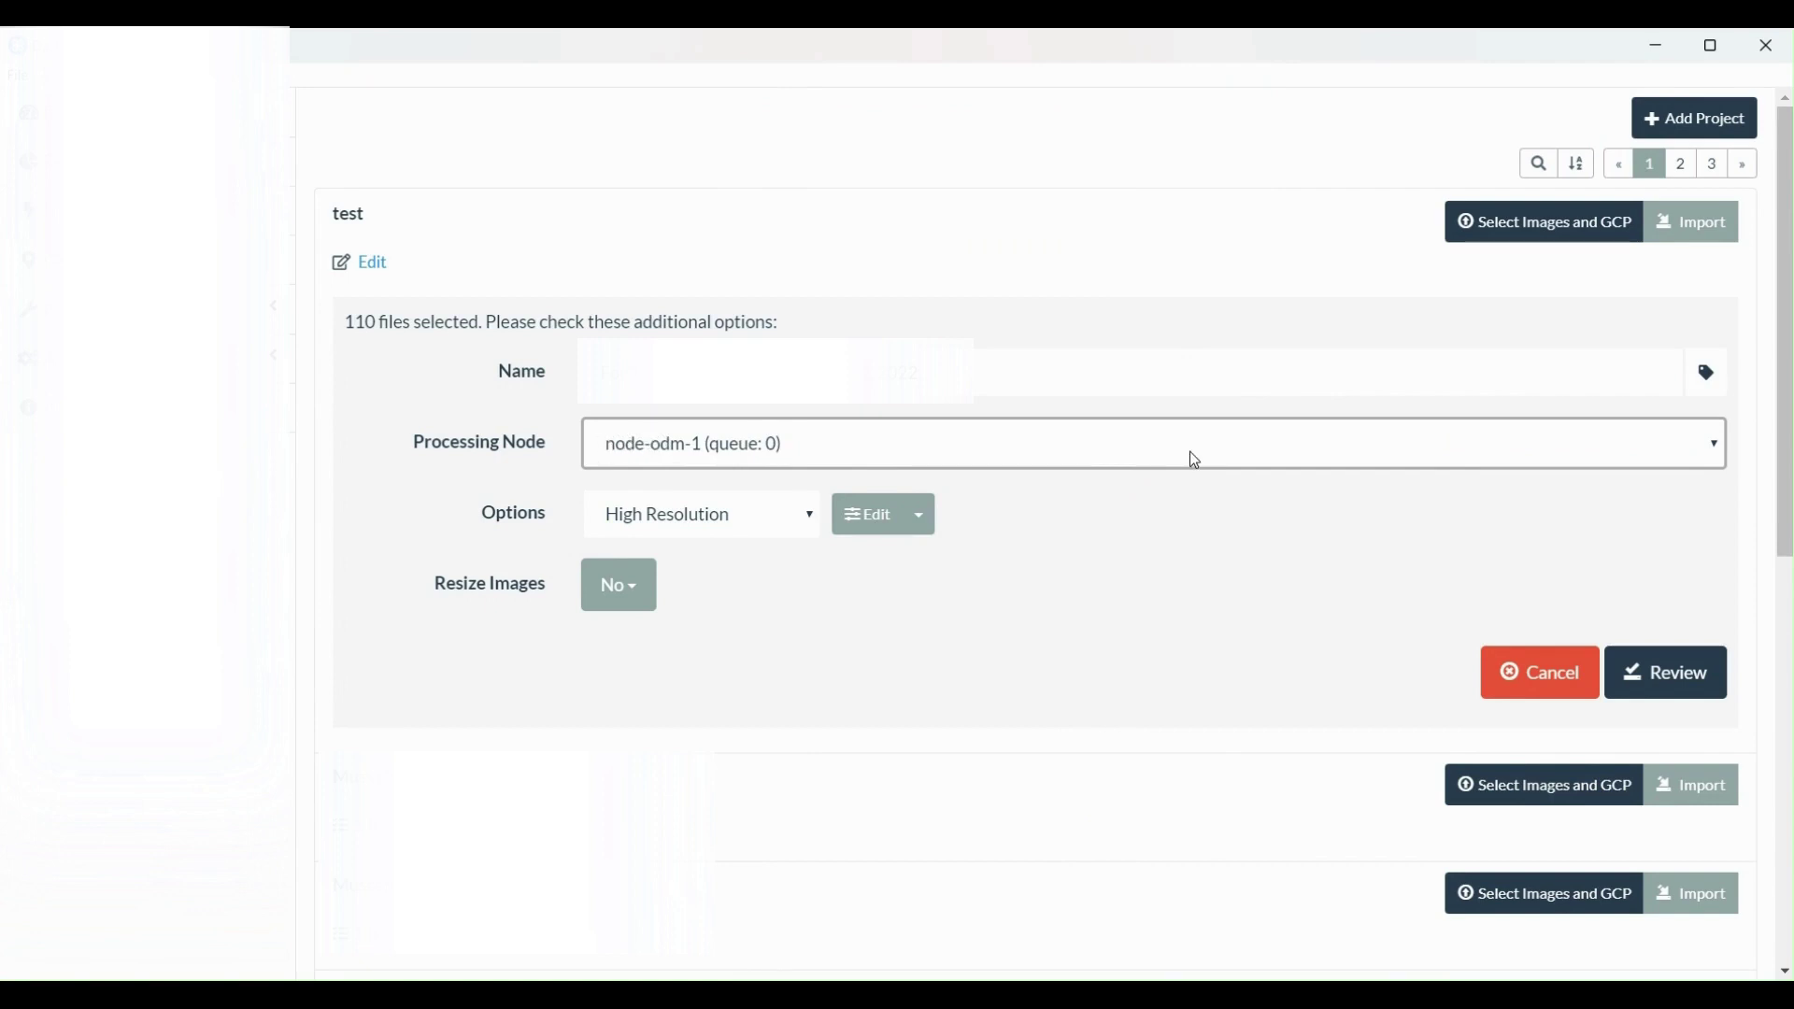
Step: Set the task's processing node to Lightning, and check the available processing presets and image resizing choices
left_click(721, 480)
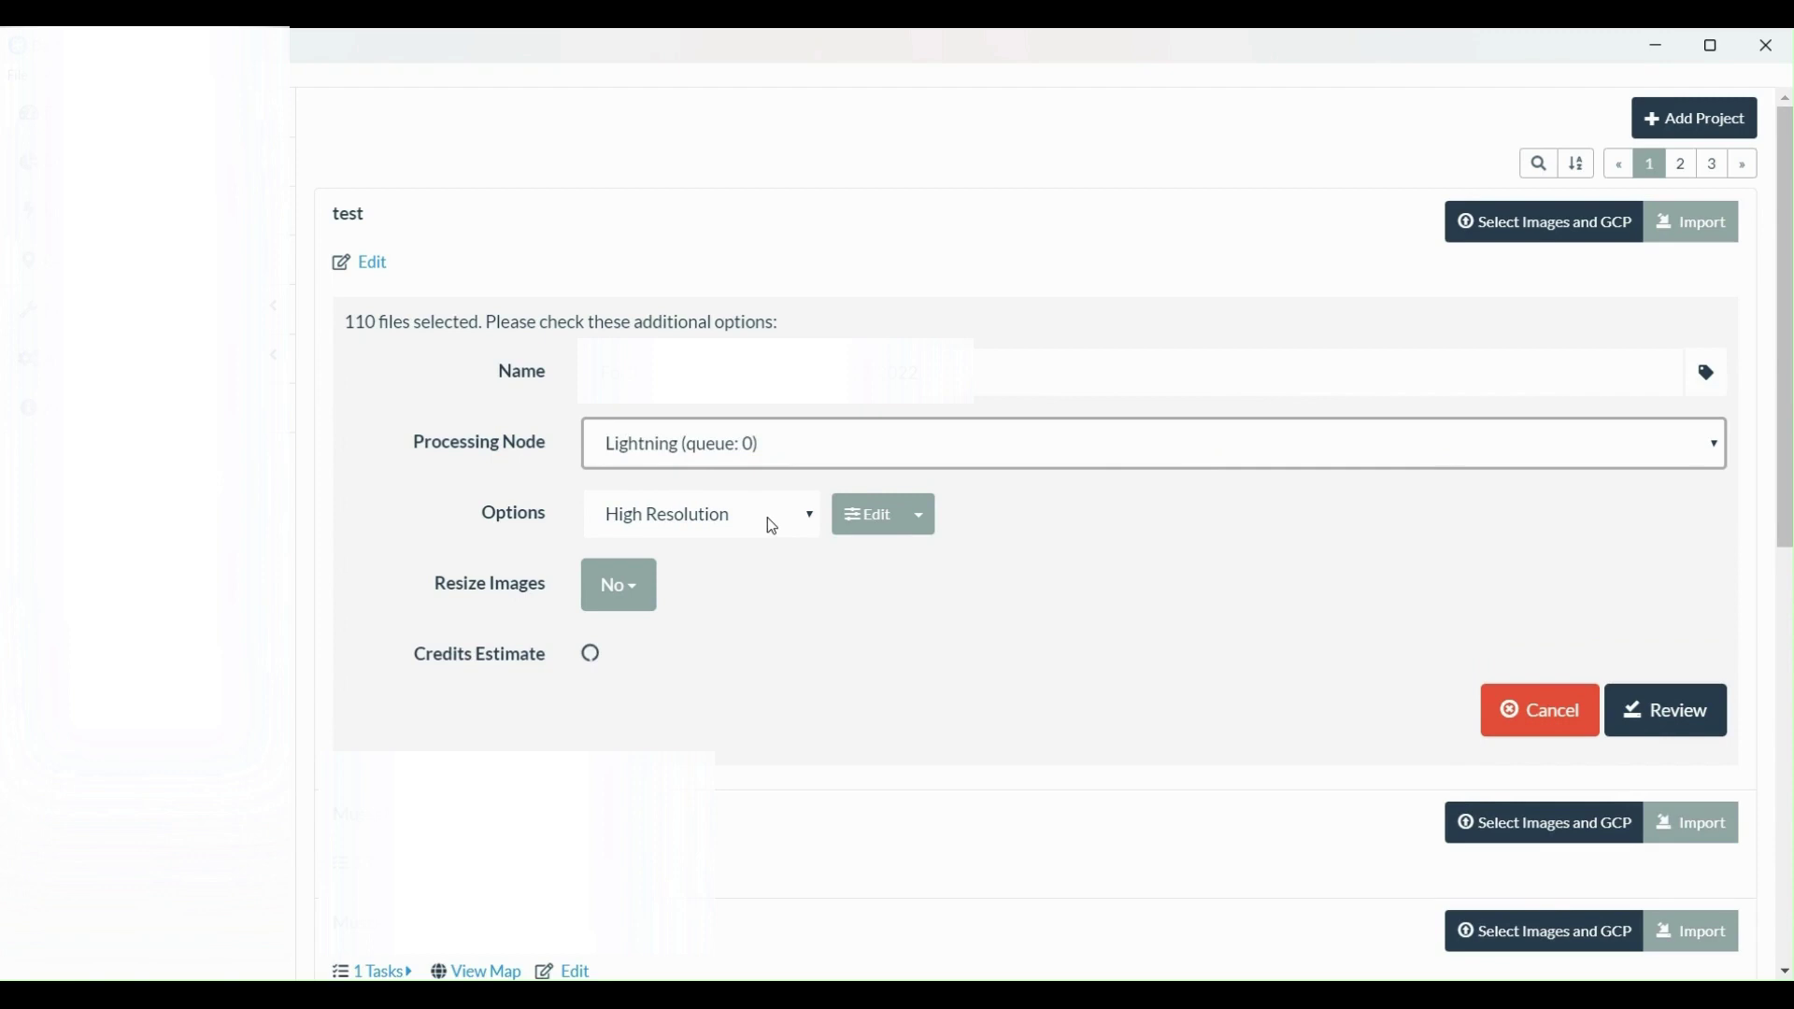
left_click(770, 523)
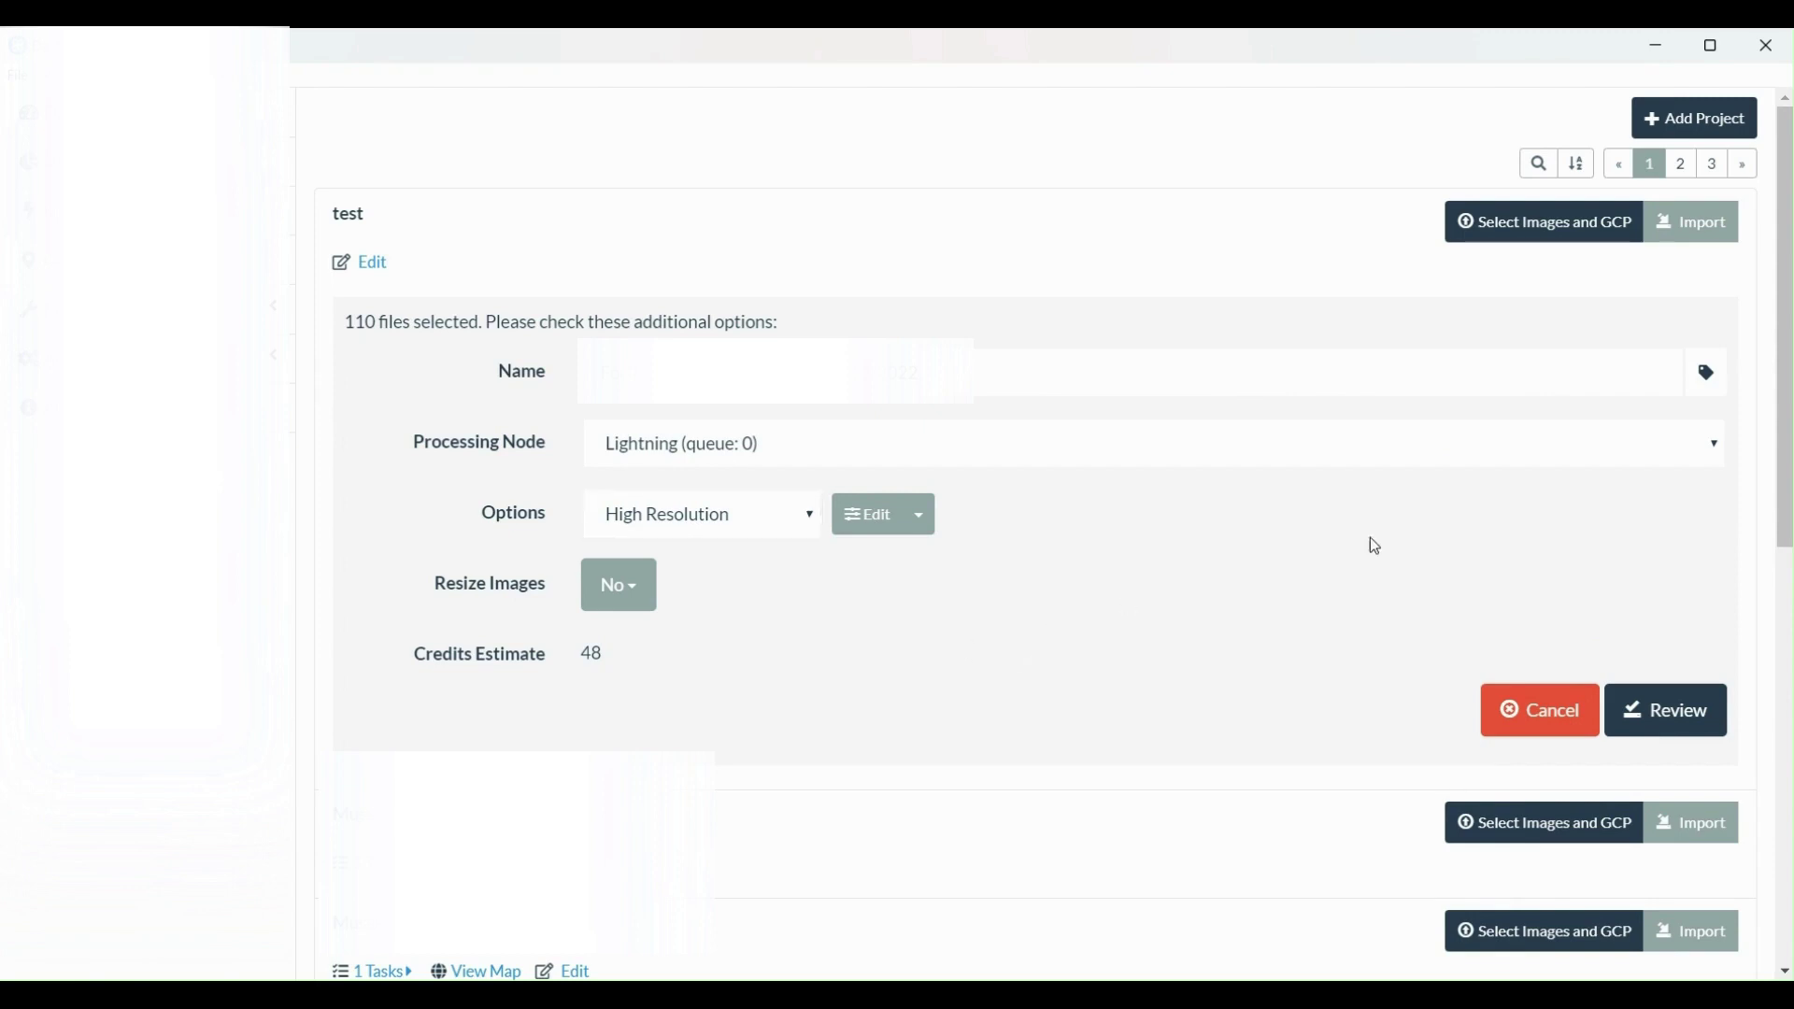
left_click(637, 607)
left_click(637, 607)
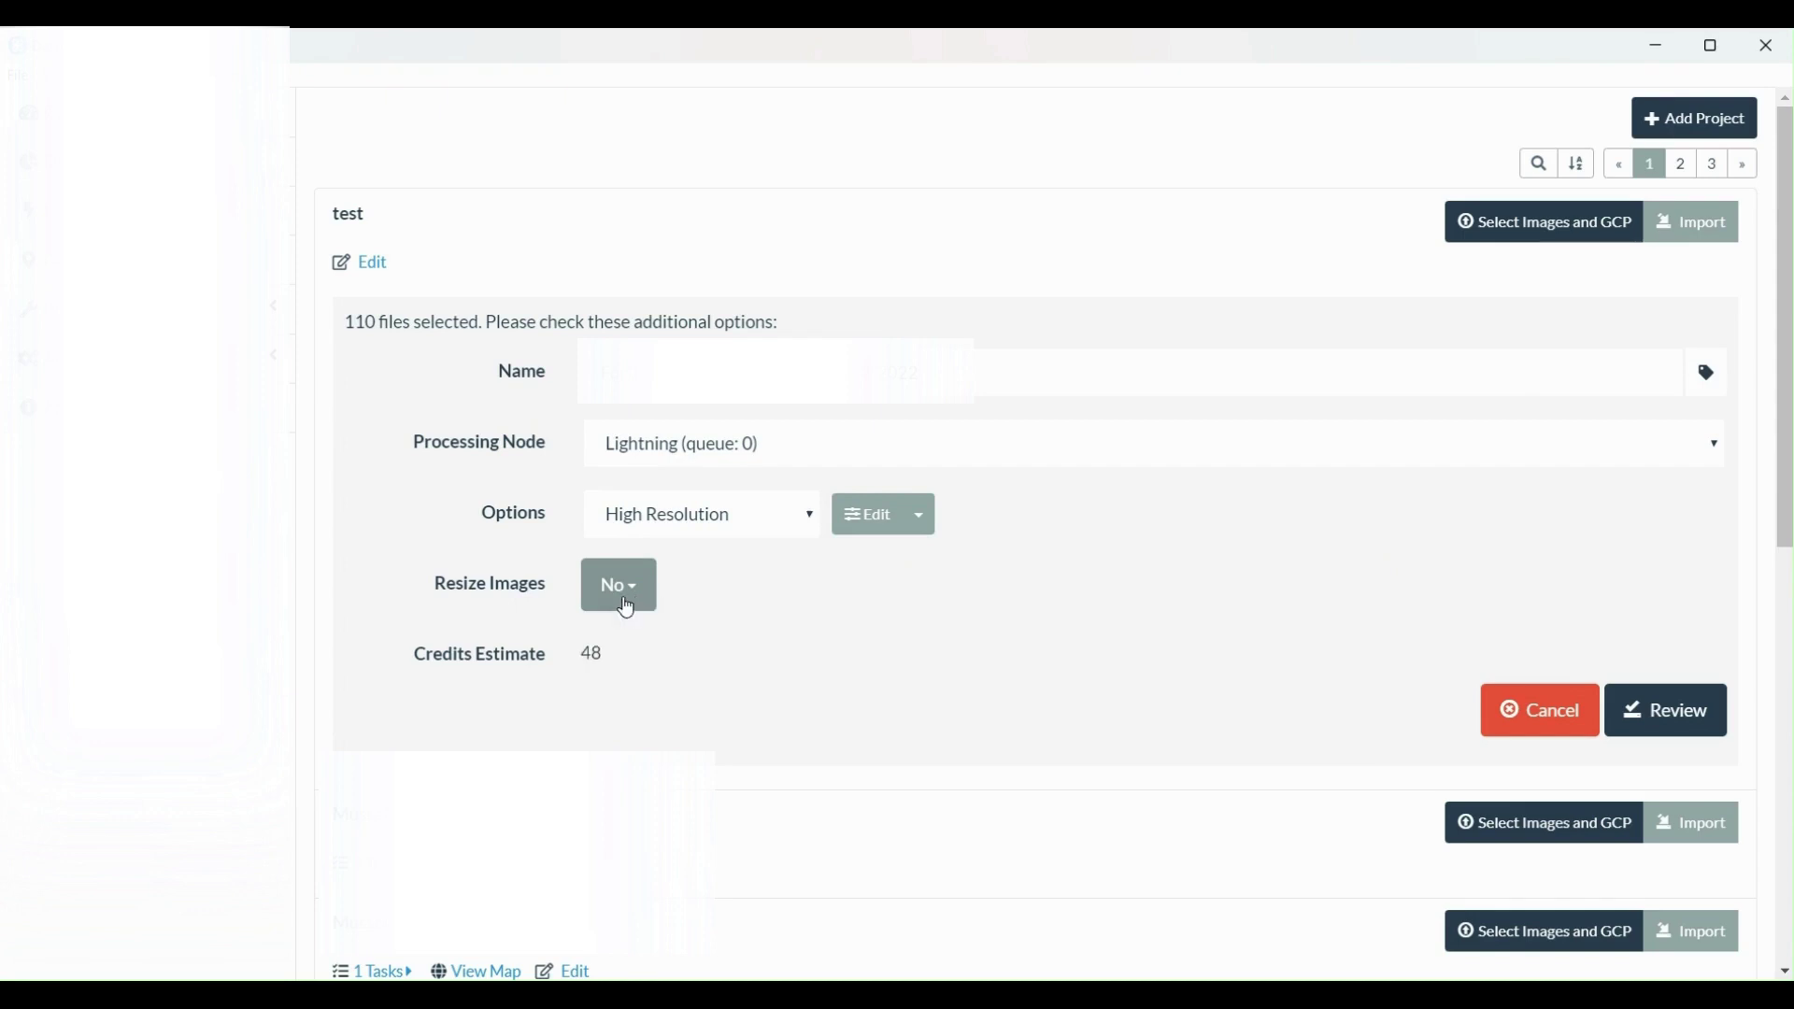
left_click(624, 601)
left_click(853, 589)
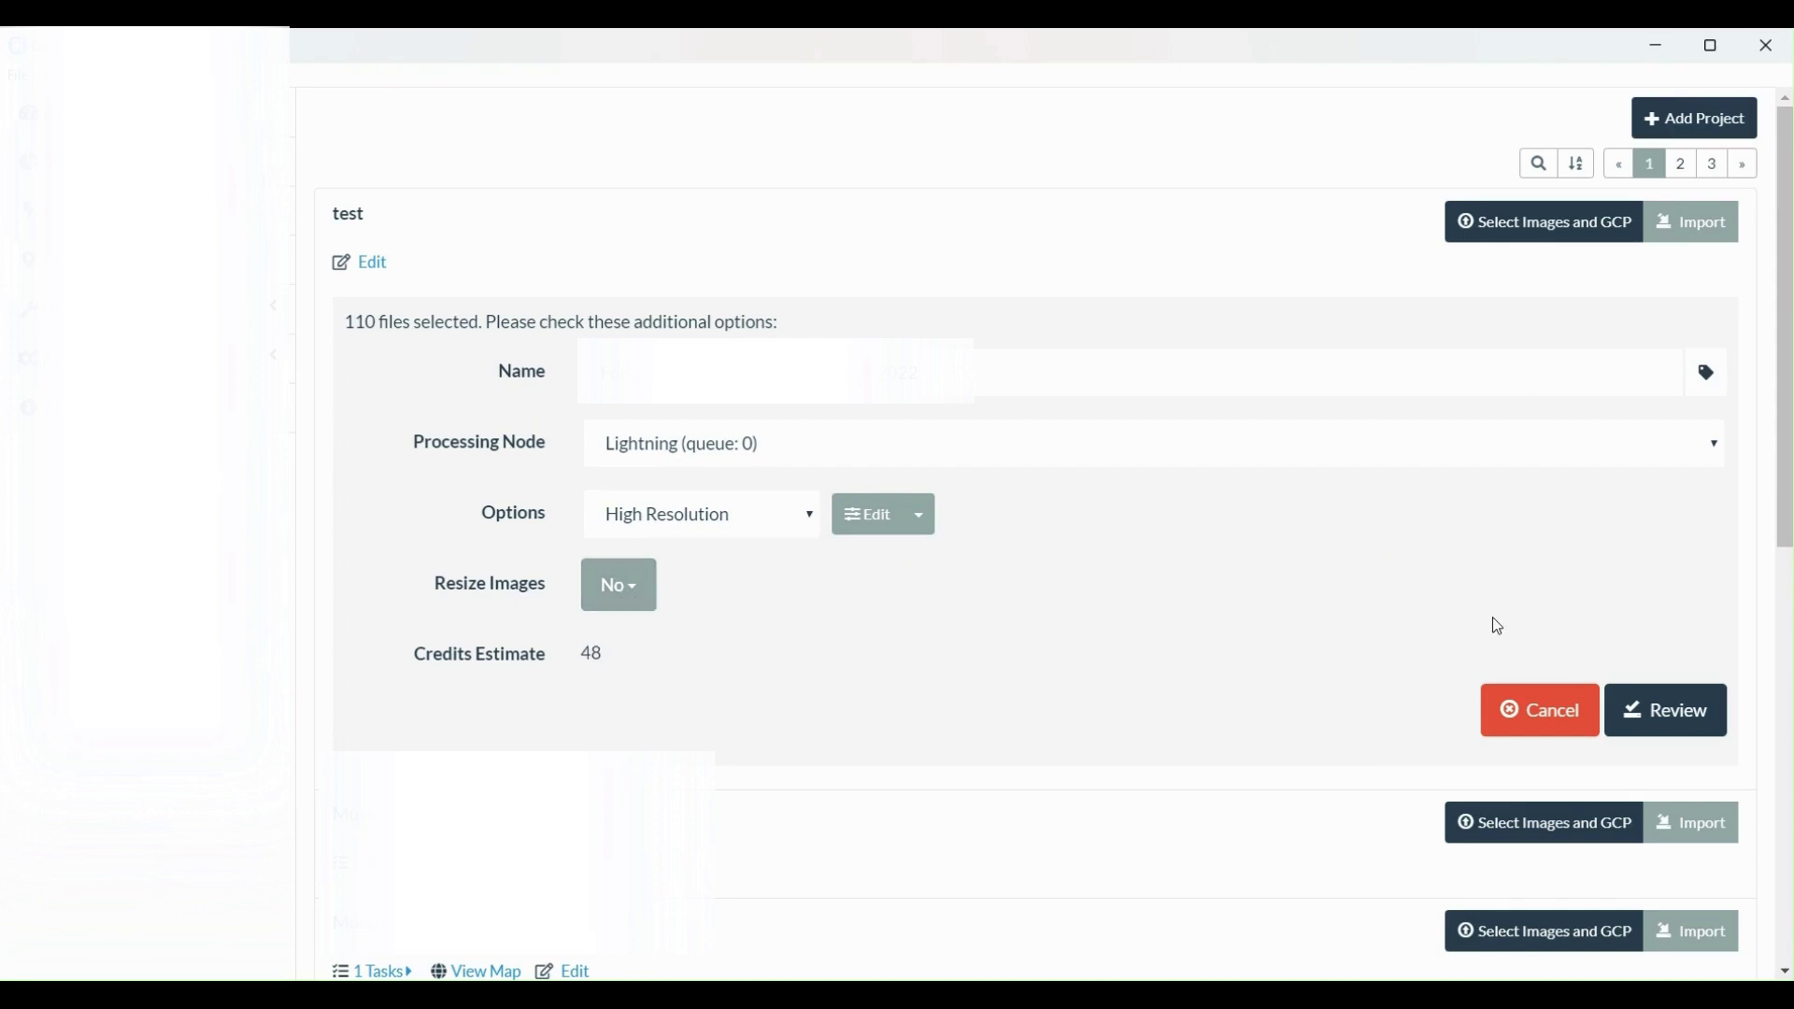